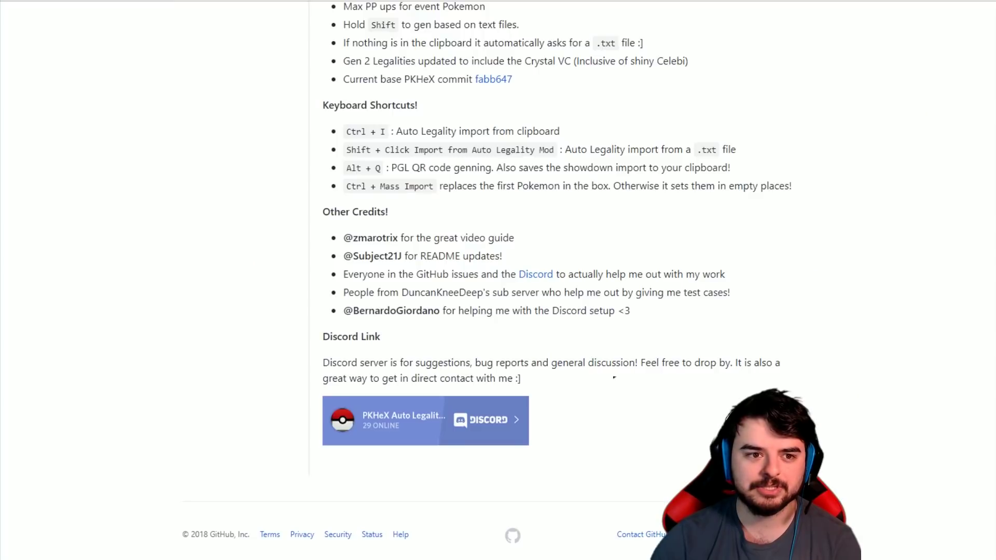
pyautogui.scroll(6, 258, 107)
pyautogui.scroll(3, 256, 124)
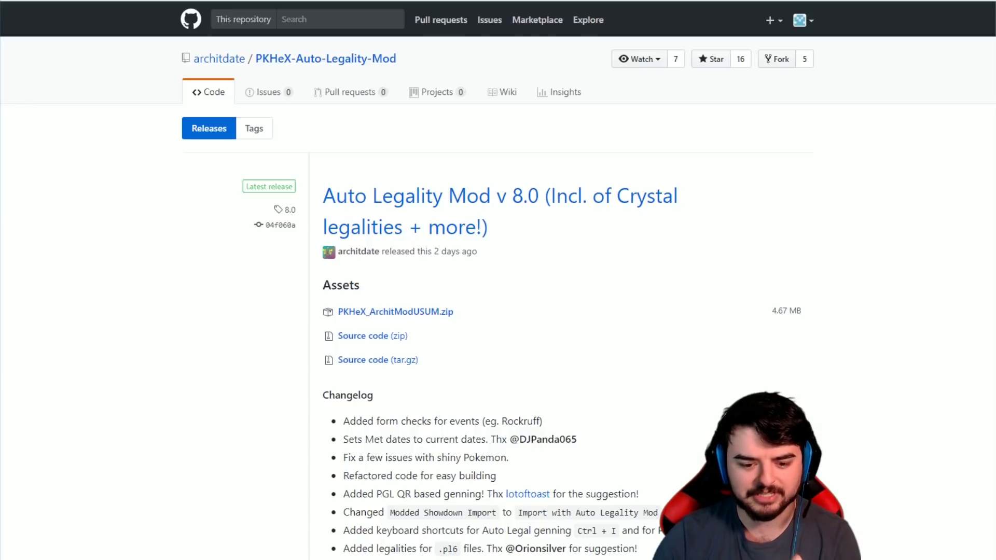
pyautogui.scroll(-3, 606, 359)
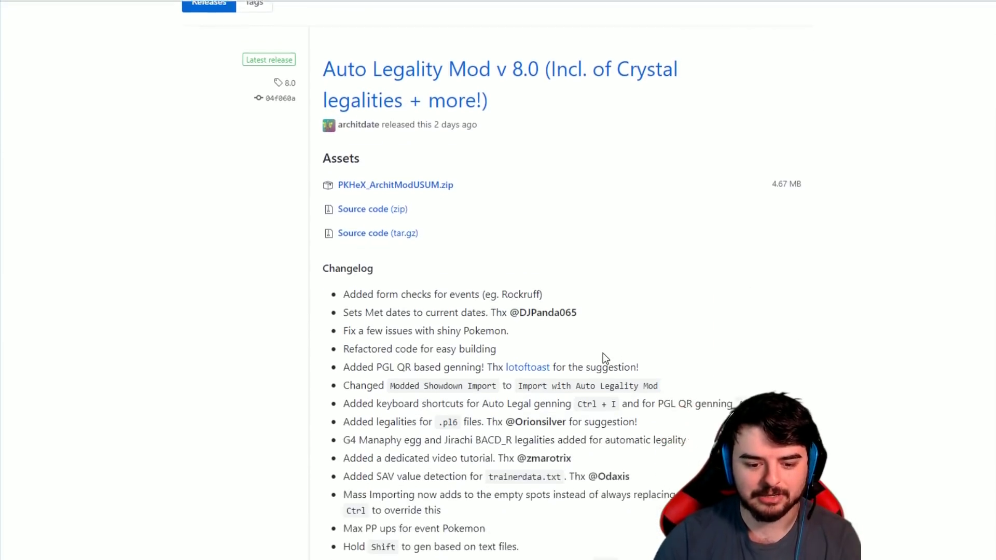
pyautogui.scroll(-2, 603, 353)
pyautogui.scroll(5, 604, 354)
pyautogui.scroll(-2, 604, 353)
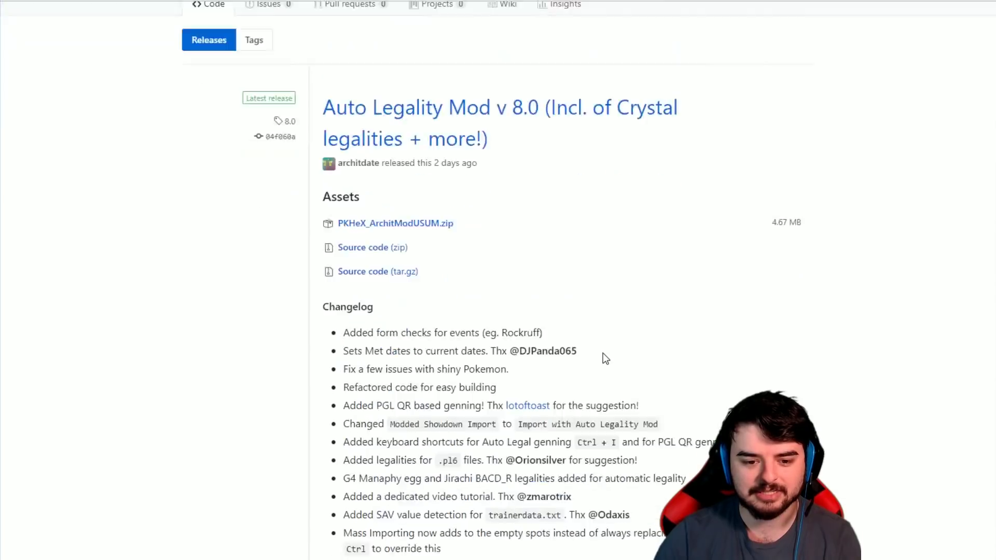
pyautogui.scroll(-2, 604, 353)
pyautogui.scroll(2, 603, 353)
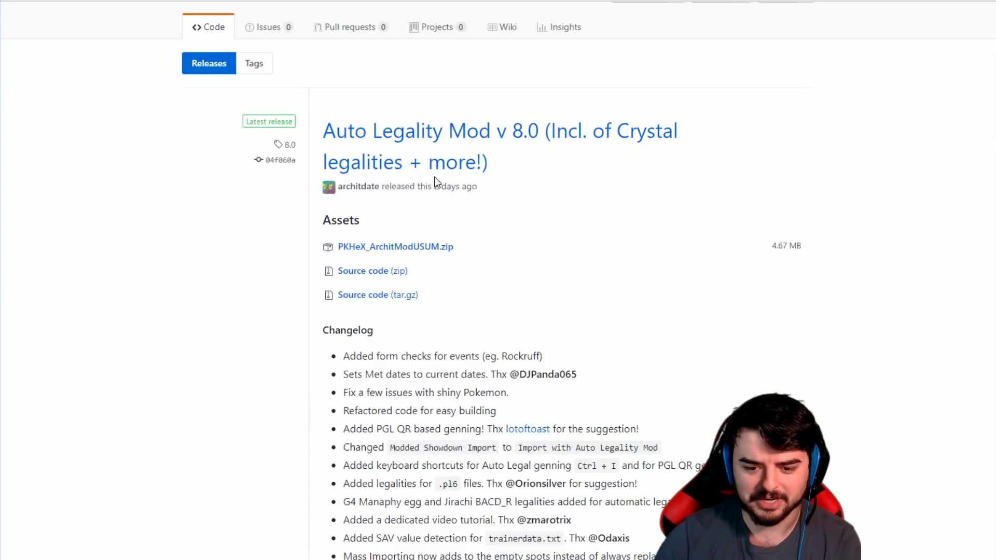
pyautogui.scroll(-5, 440, 183)
pyautogui.scroll(-3, 538, 360)
pyautogui.scroll(5, 508, 263)
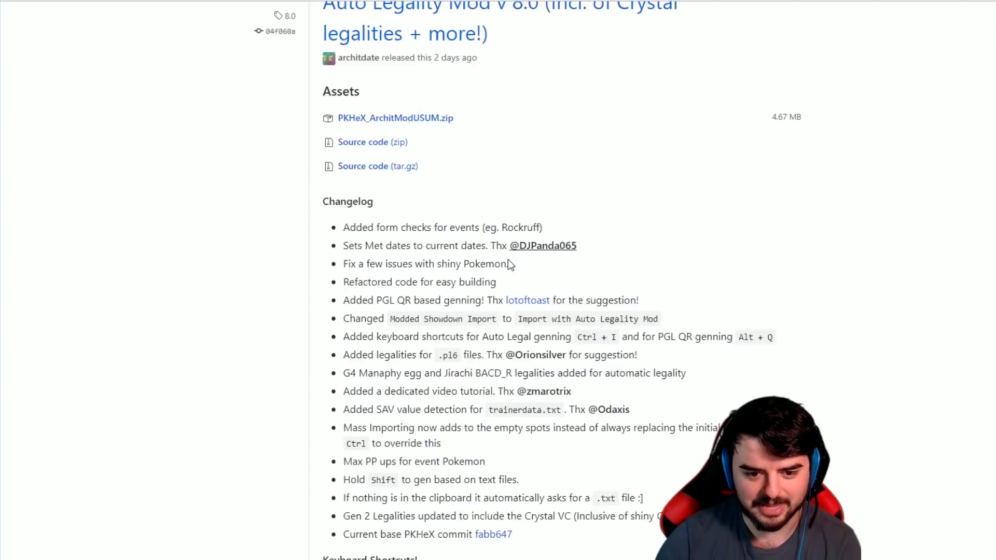
pyautogui.scroll(2, 596, 216)
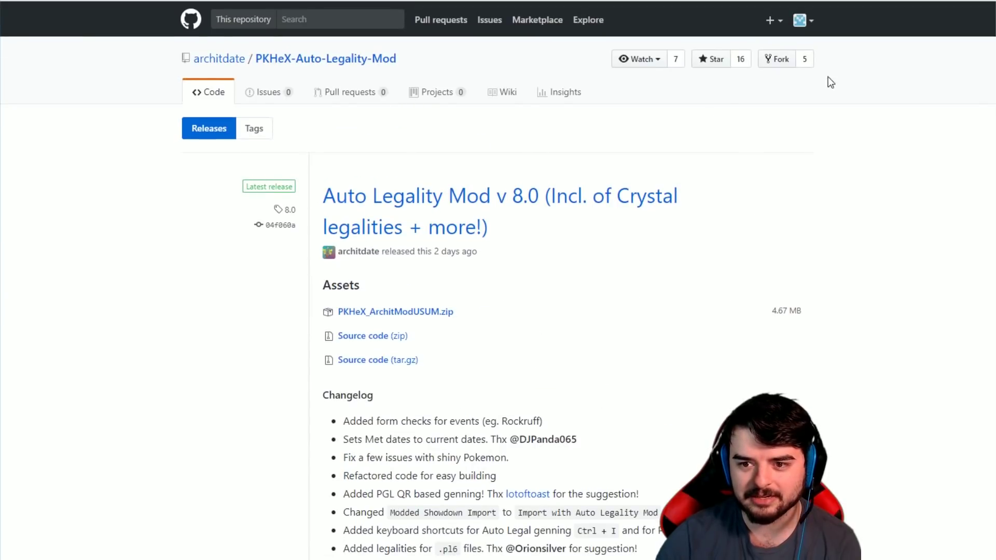
pyautogui.scroll(-2, 721, 251)
pyautogui.scroll(-3, 721, 251)
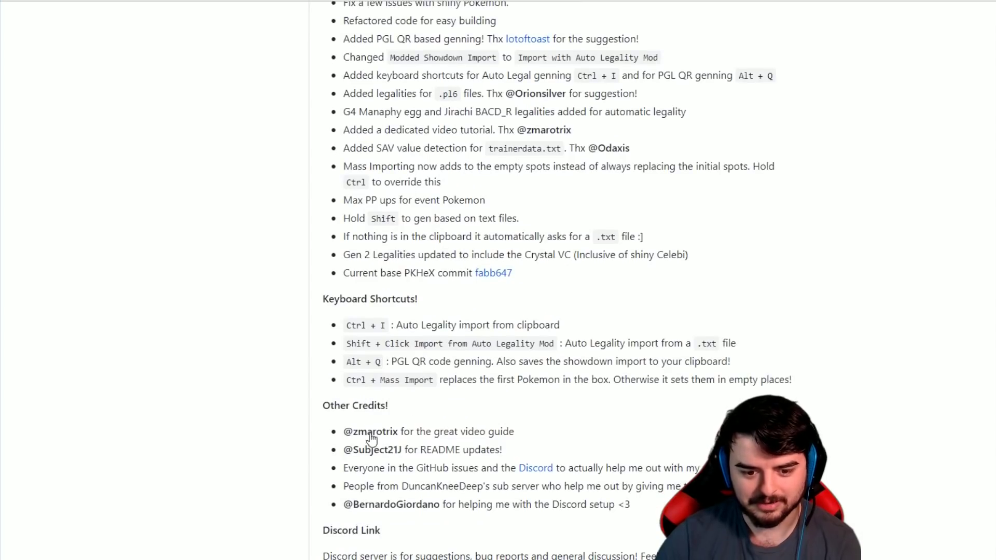
pyautogui.scroll(5, 369, 428)
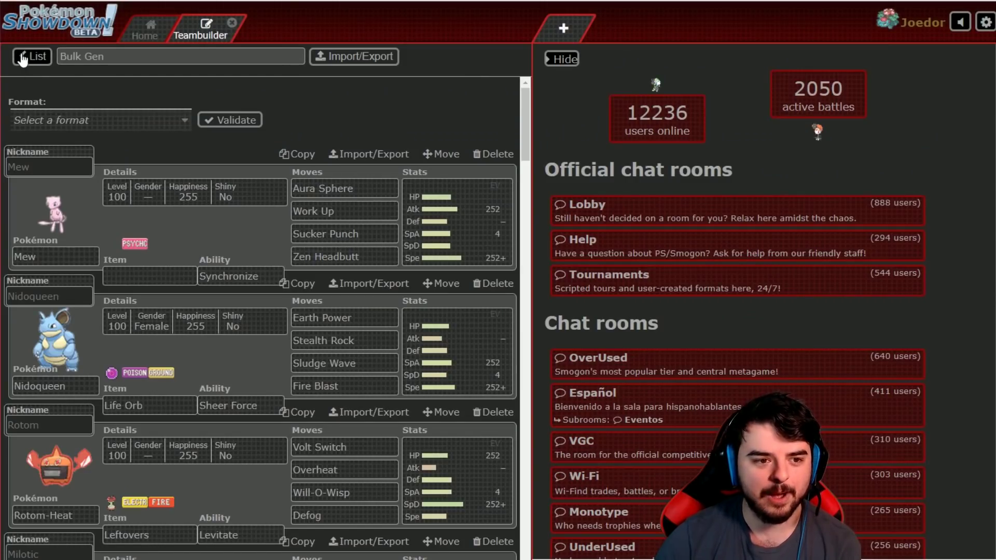
# Step: Check the empty Untitled 29 team, then export and copy Mew's set from the Bulk Gen team
pyautogui.click(33, 56)
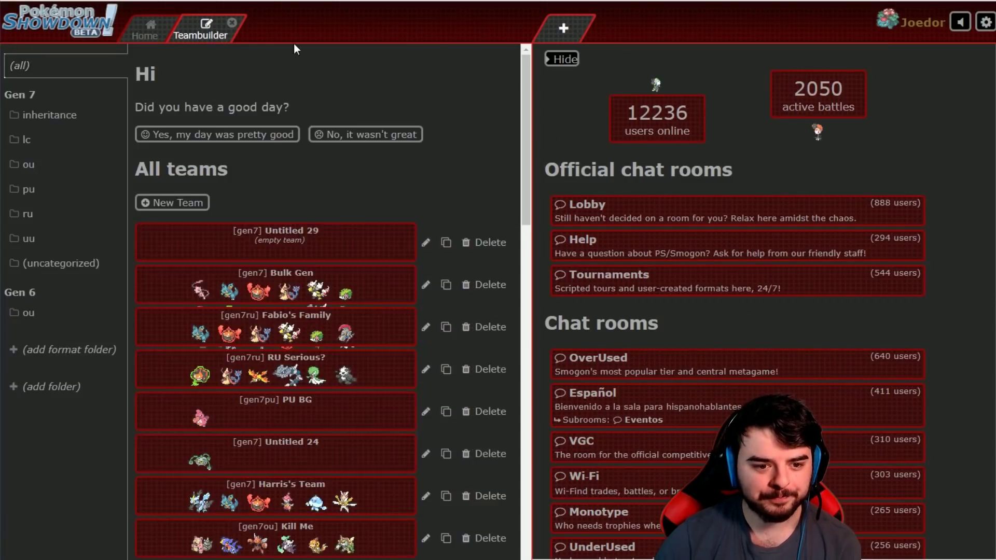
pyautogui.click(339, 247)
pyautogui.click(33, 56)
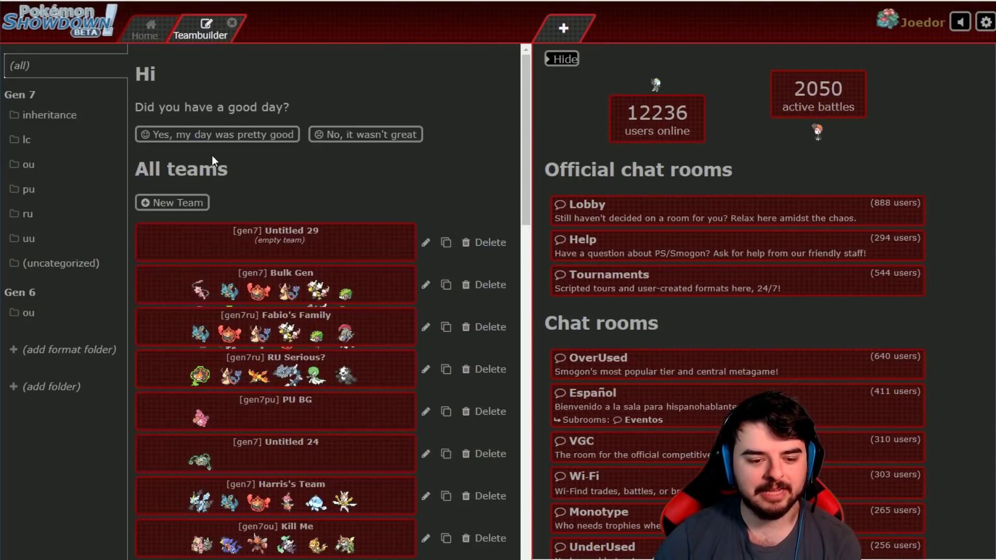
pyautogui.click(422, 294)
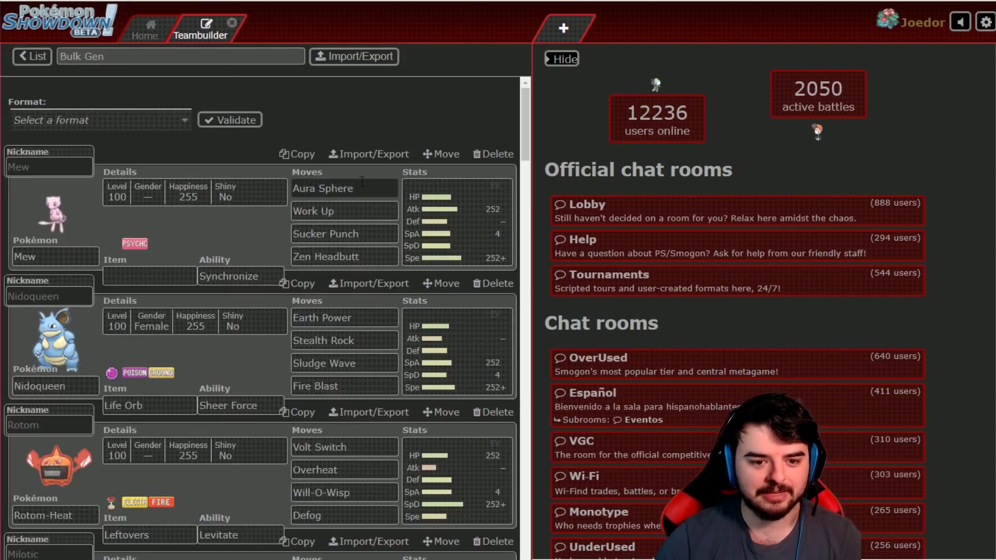
pyautogui.click(362, 154)
pyautogui.click(39, 58)
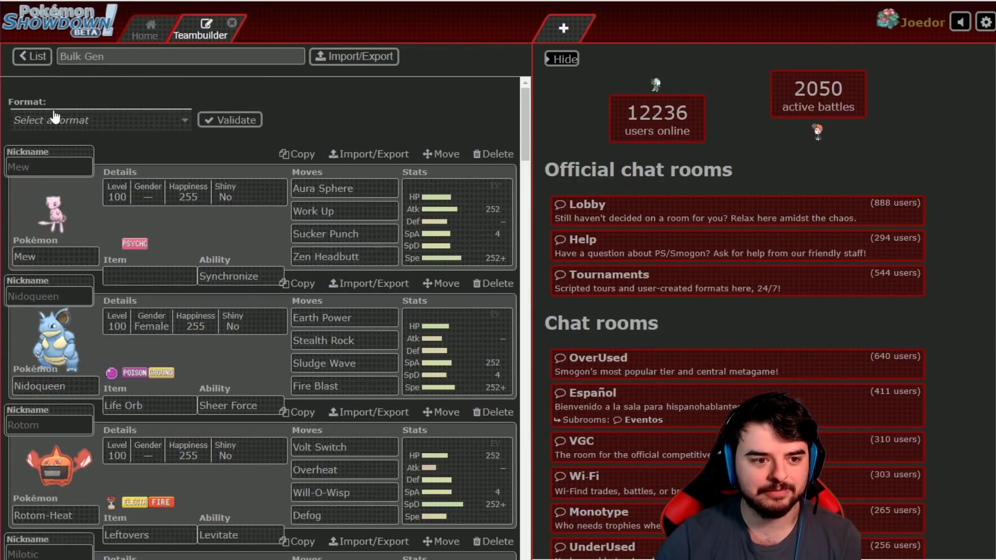
pyautogui.click(33, 58)
# Step: Paste Mew's set into Untitled 29, save it, and copy its exported set text
pyautogui.click(268, 236)
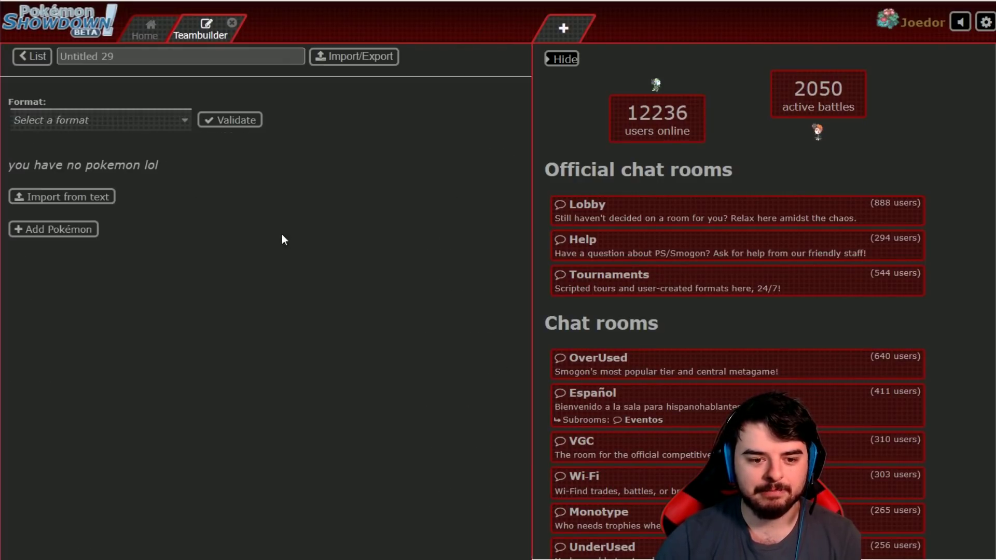
pyautogui.click(67, 200)
pyautogui.write('Mew Ability: Synchronize EVs: 252 Atk / 4 SpA / 252 Spe Hasty Nature - Aura Sphere - Work Up - Sucker Punch - Zen Headbutt')
pyautogui.hotkey('ctrl', 'a')
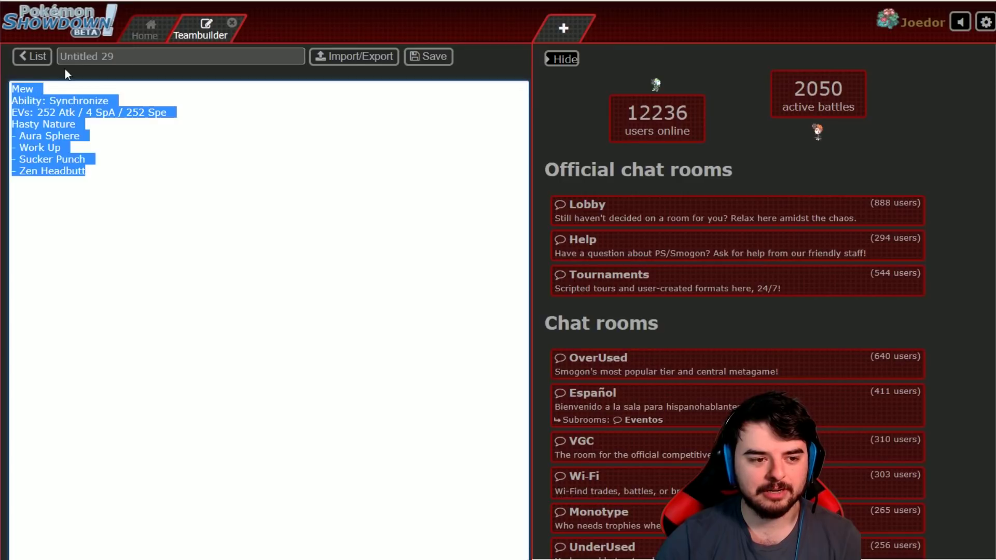
pyautogui.click(432, 56)
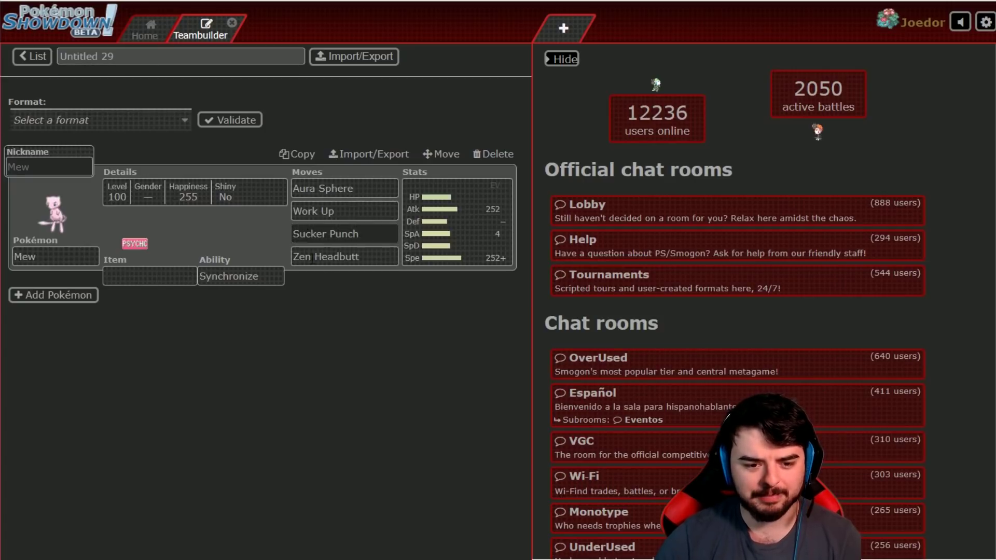
pyautogui.click(359, 154)
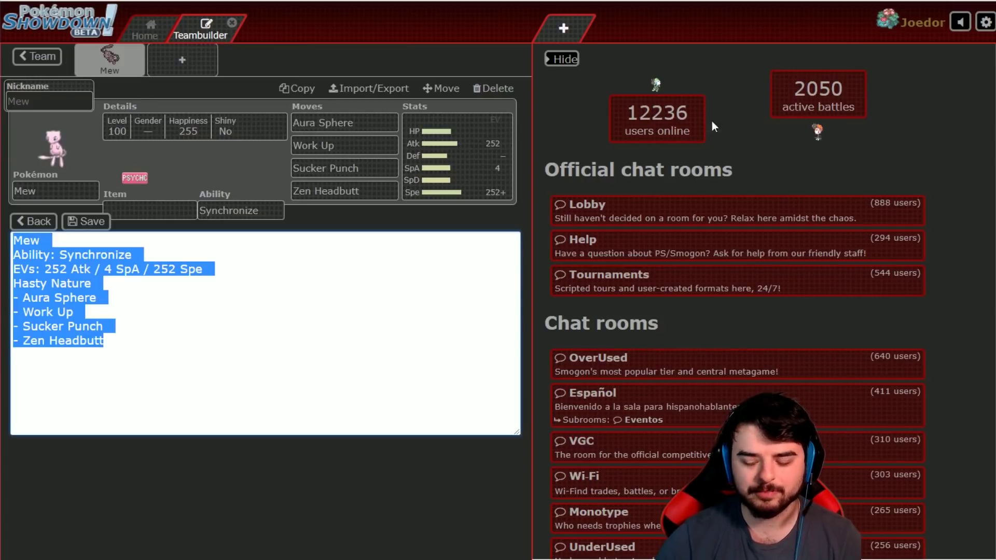
pyautogui.hotkey('alt', 'Tab')
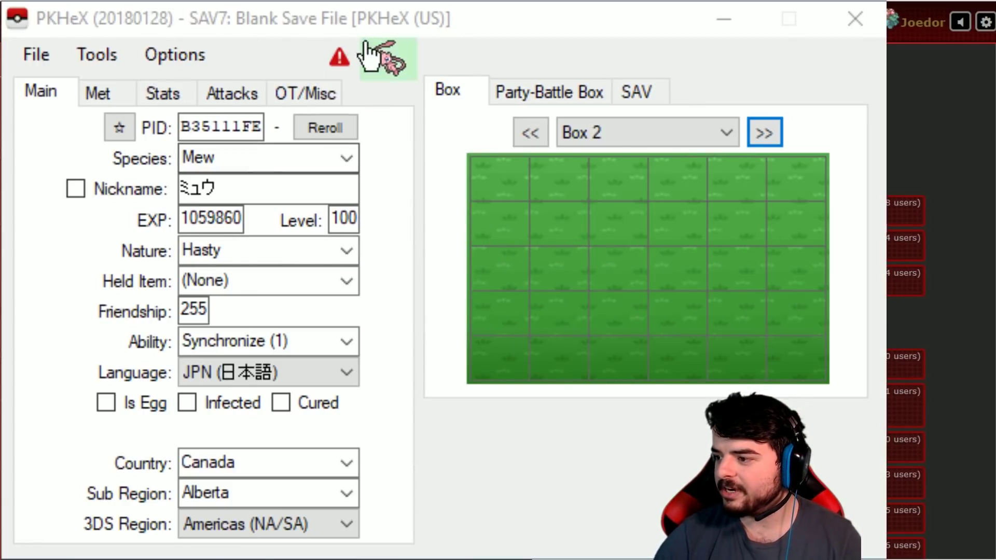
# Step: Dismiss Mew's invalid legality report and import the copied Mew set via Tools > Showdown
pyautogui.click(340, 58)
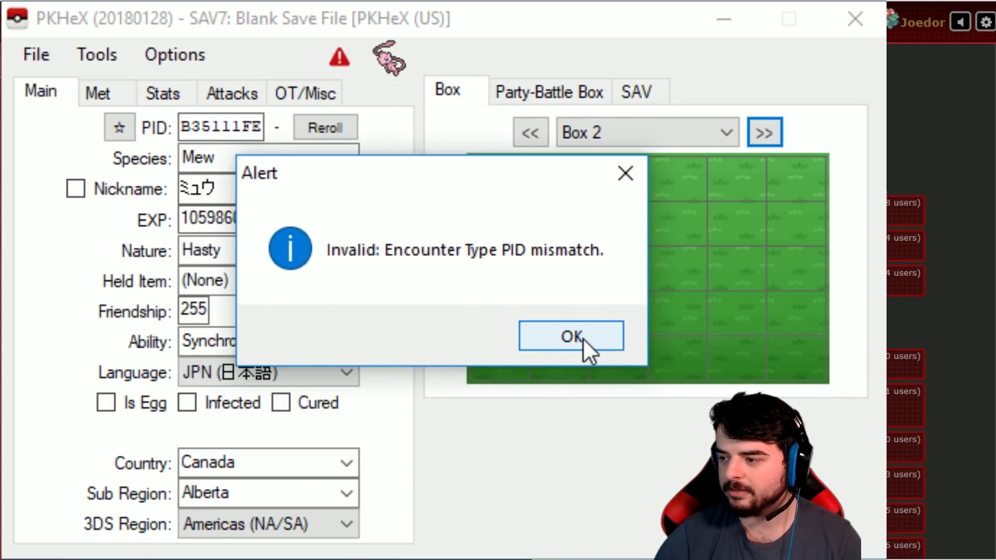
pyautogui.click(583, 338)
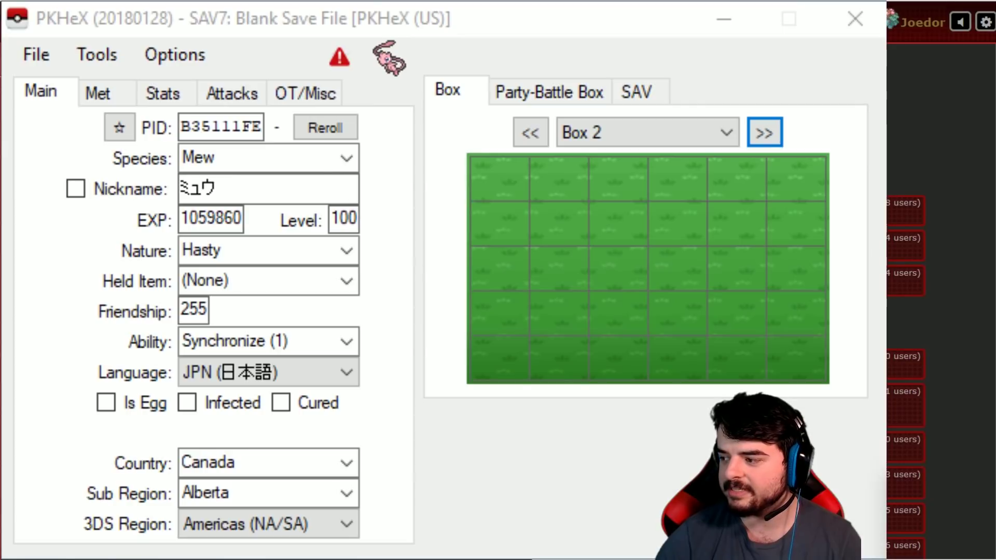
pyautogui.click(386, 125)
pyautogui.click(424, 440)
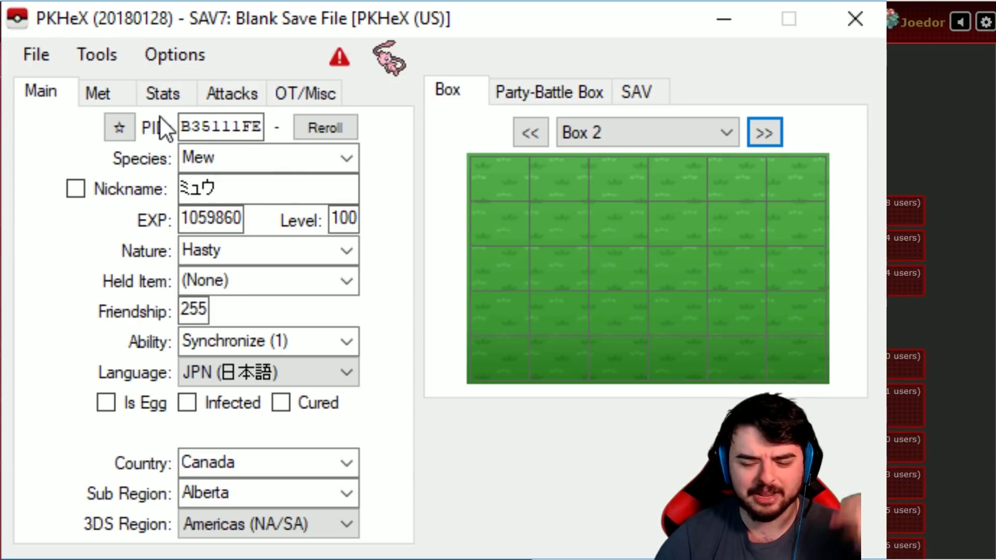
pyautogui.click(101, 56)
pyautogui.moveTo(158, 87)
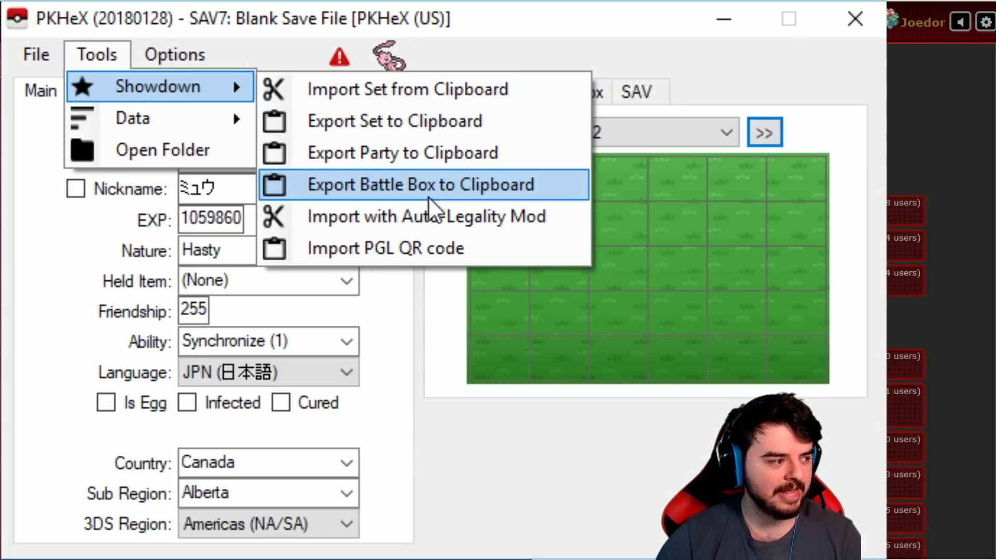
# Step: Import the clipboard Mew with Auto Legality Mod and review its trainer details
pyautogui.click(413, 222)
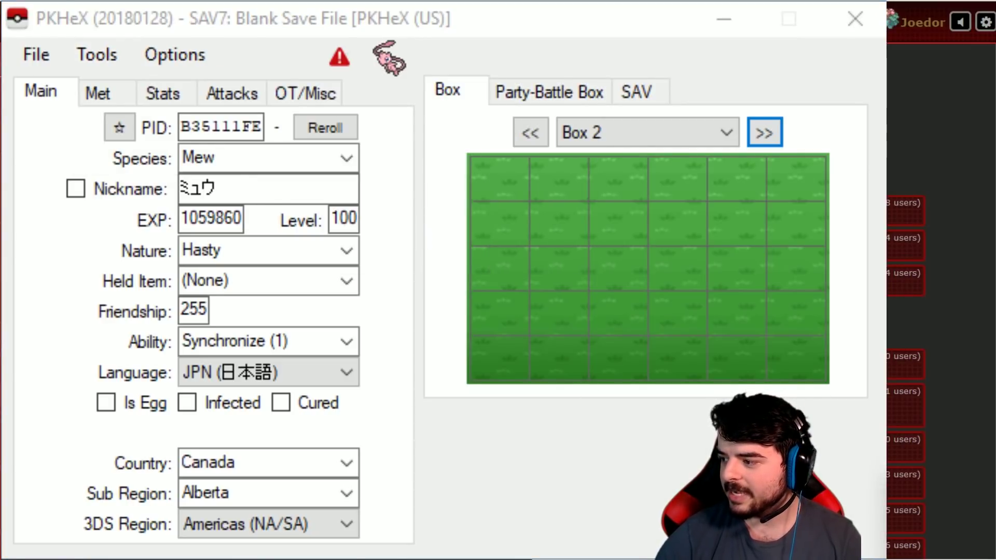
pyautogui.click(437, 479)
pyautogui.click(206, 322)
pyautogui.write('0')
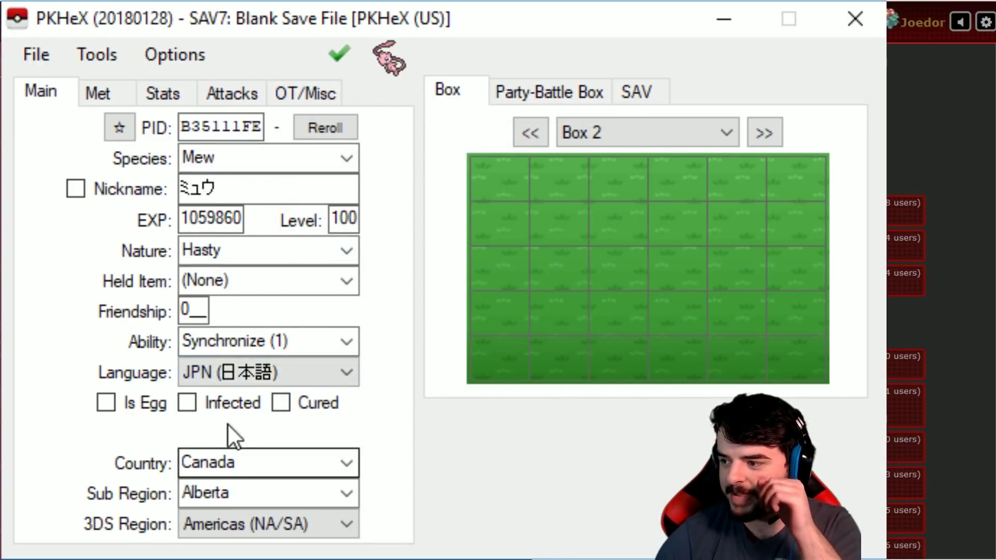
pyautogui.click(304, 98)
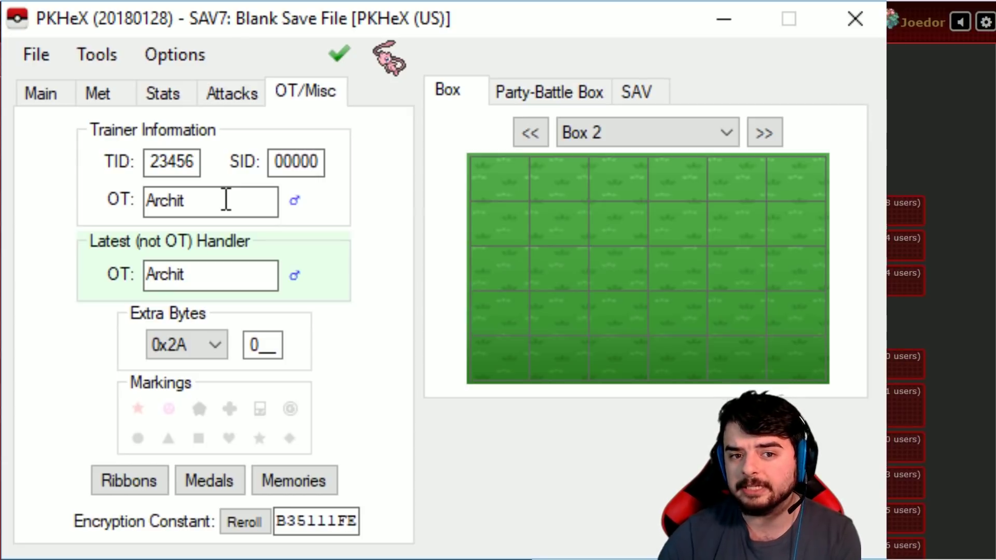
pyautogui.click(74, 94)
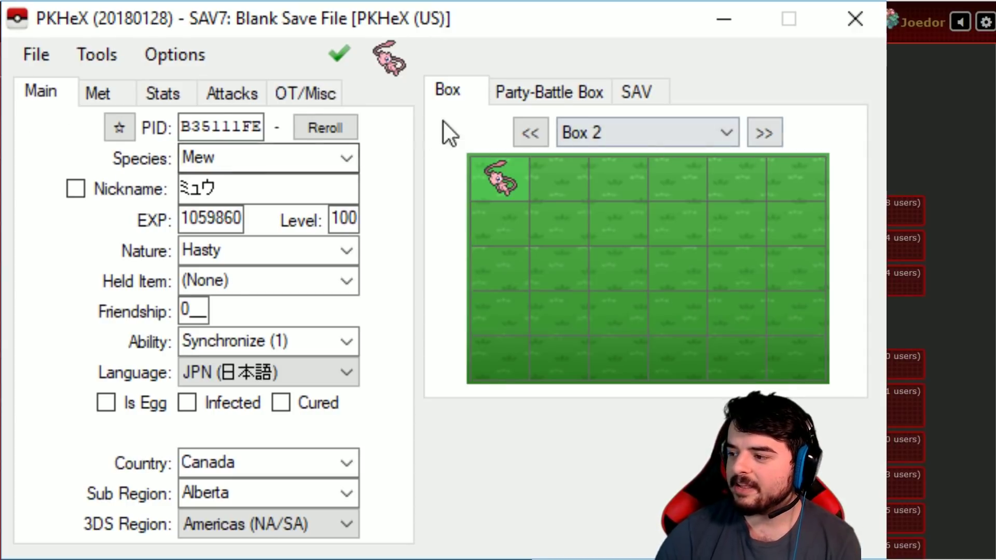
# Step: Reroll Mew's PID to make it shiny, view the resulting illegal flag, and open the working folder
pyautogui.click(124, 128)
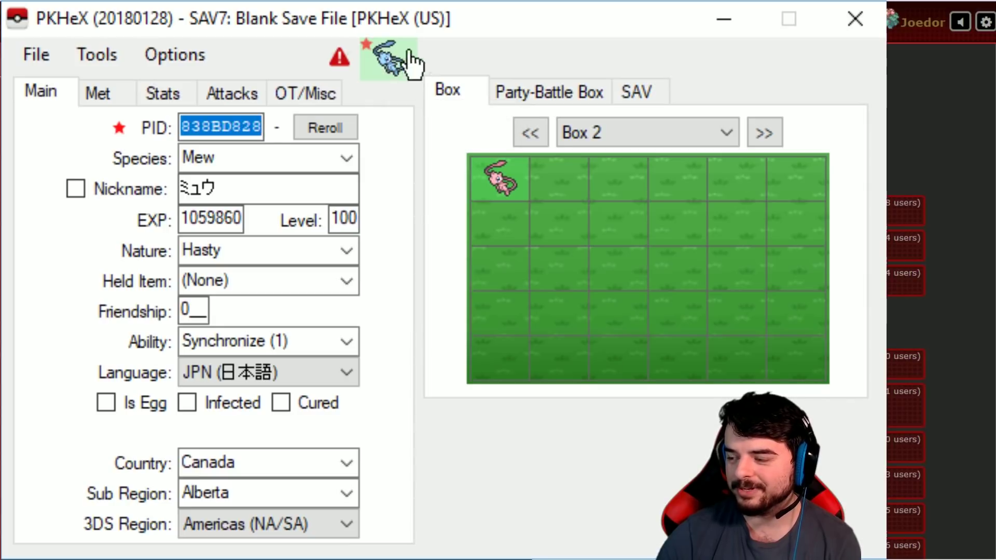
pyautogui.click(341, 55)
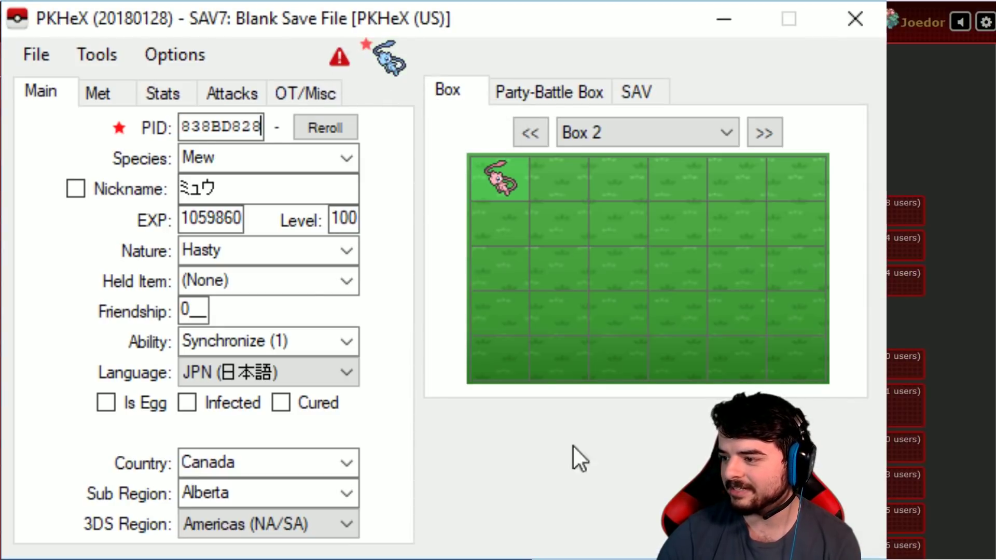
pyautogui.click(106, 56)
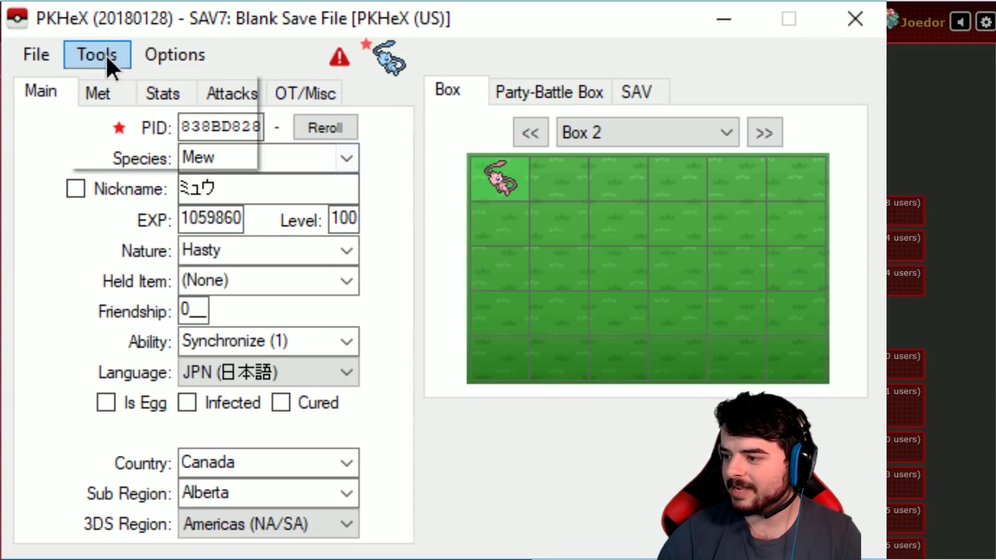
pyautogui.click(145, 137)
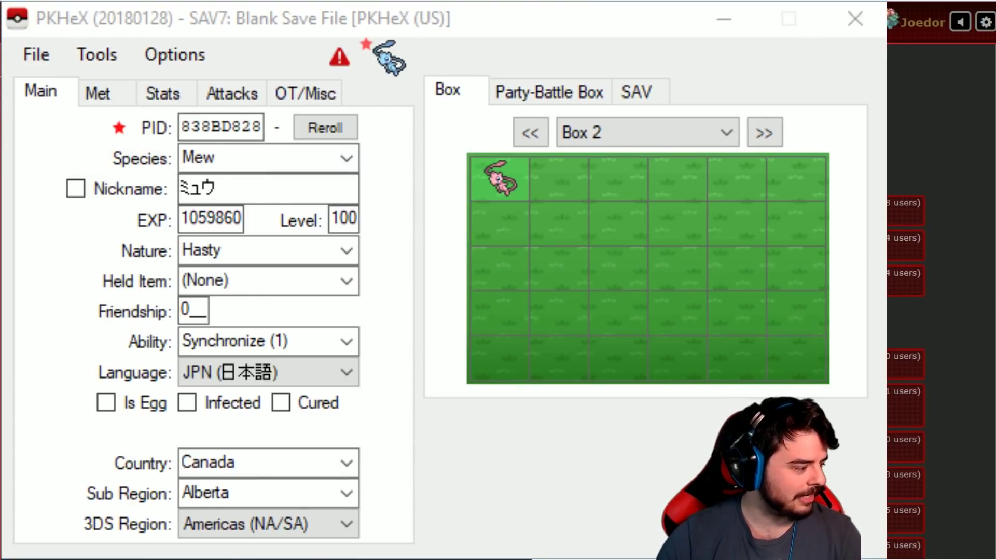
# Step: Set Mew's Shiny detail to Yes in Showdown and export the set text with 'Shiny: Yes'
pyautogui.hotkey('alt', 'Tab')
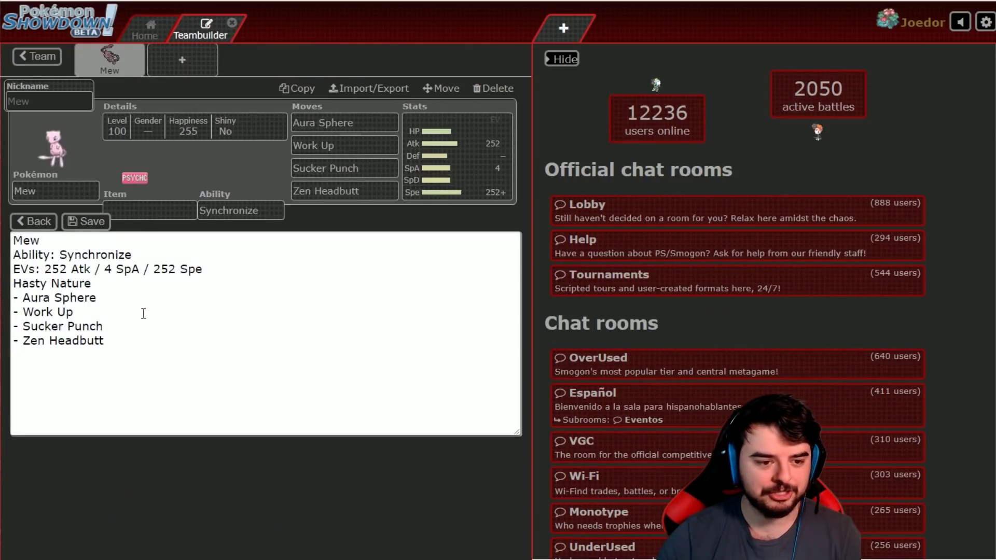
pyautogui.click(30, 226)
pyautogui.click(357, 154)
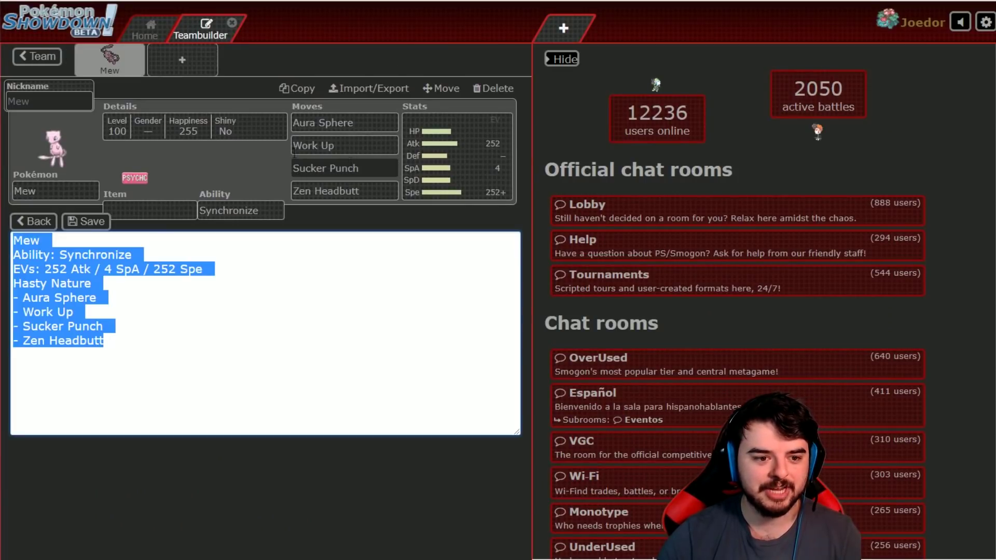
pyautogui.click(31, 225)
pyautogui.click(233, 195)
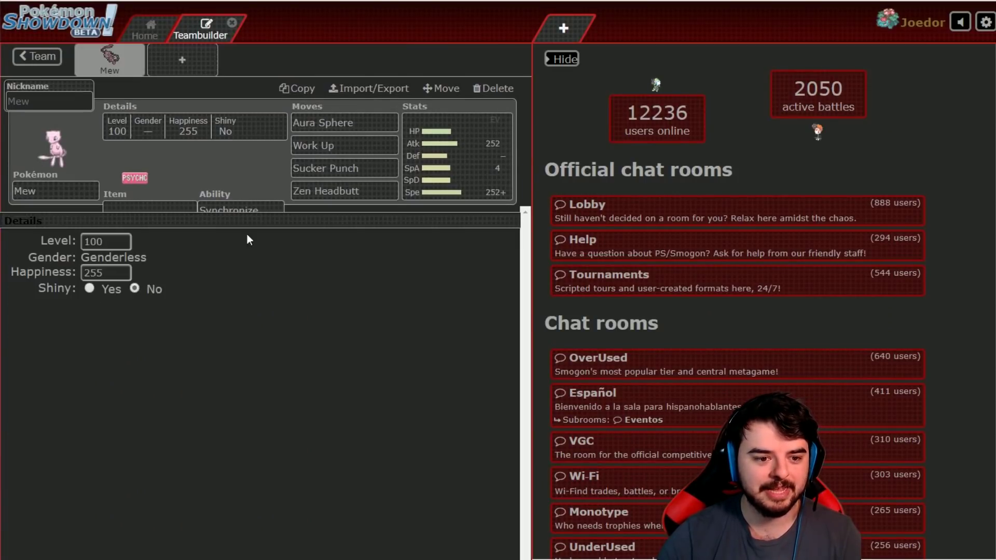
pyautogui.click(91, 289)
pyautogui.click(370, 90)
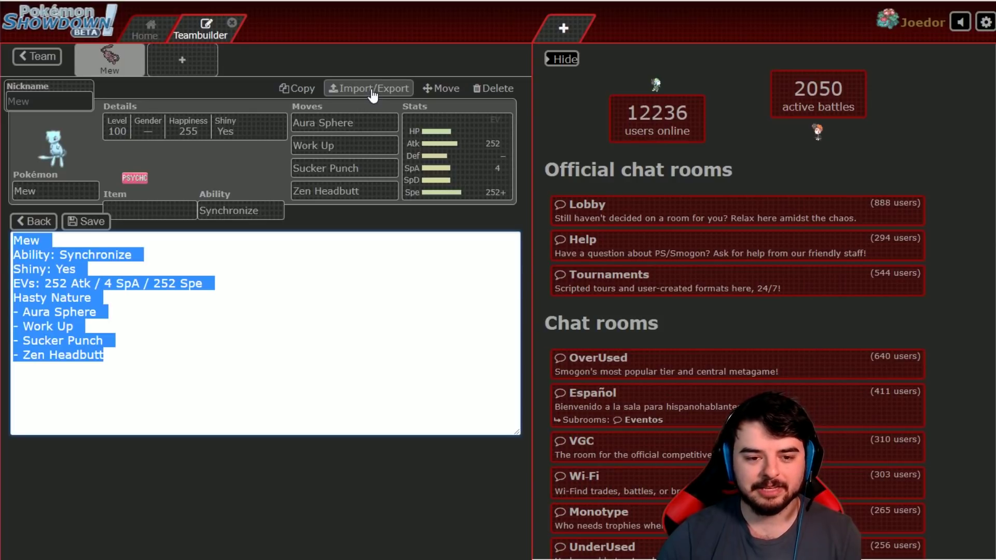
# Step: Import the shiny Mew set from the clipboard, drop it into Box 2 slot 2, and view its Met details
pyautogui.hotkey('alt', 'Tab')
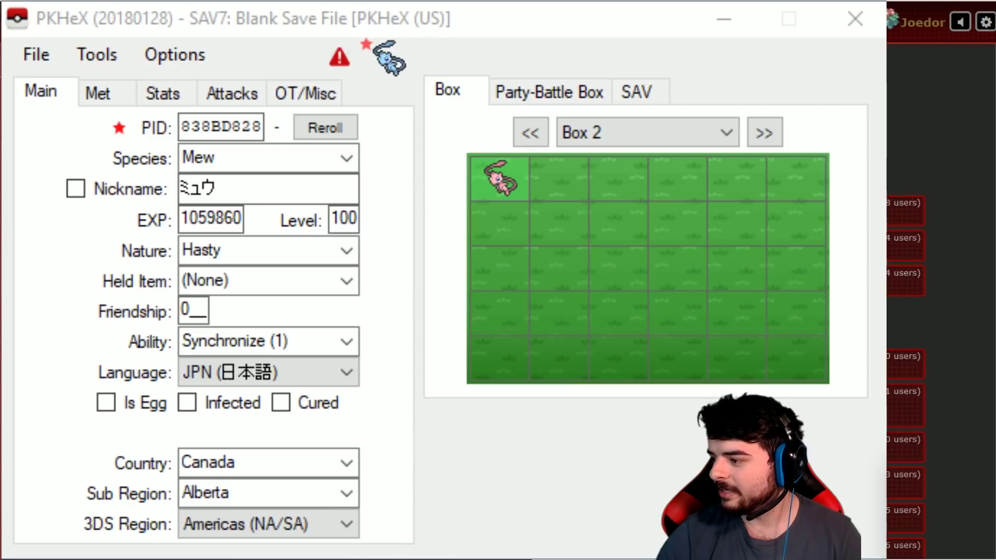
pyautogui.click(102, 107)
pyautogui.click(94, 53)
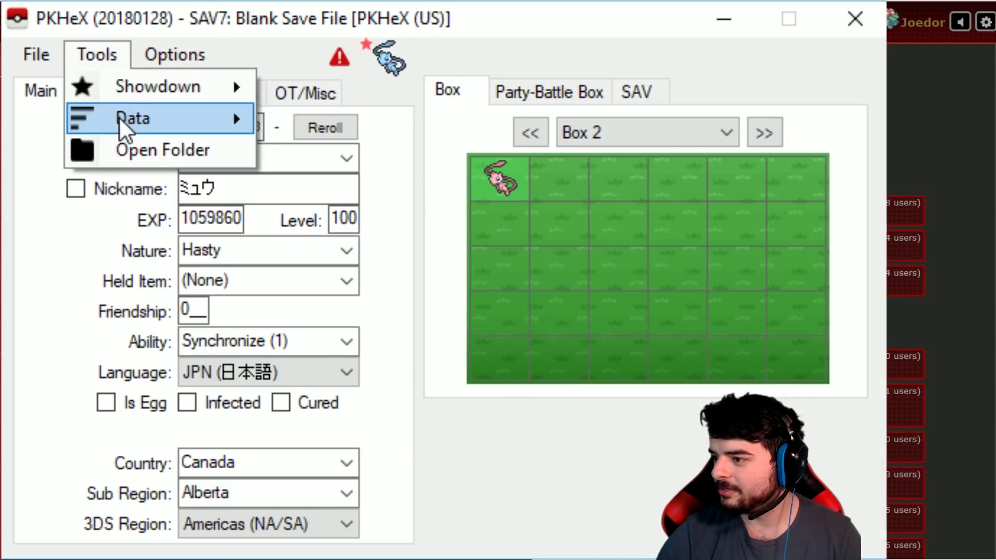
pyautogui.click(498, 217)
pyautogui.press('Return')
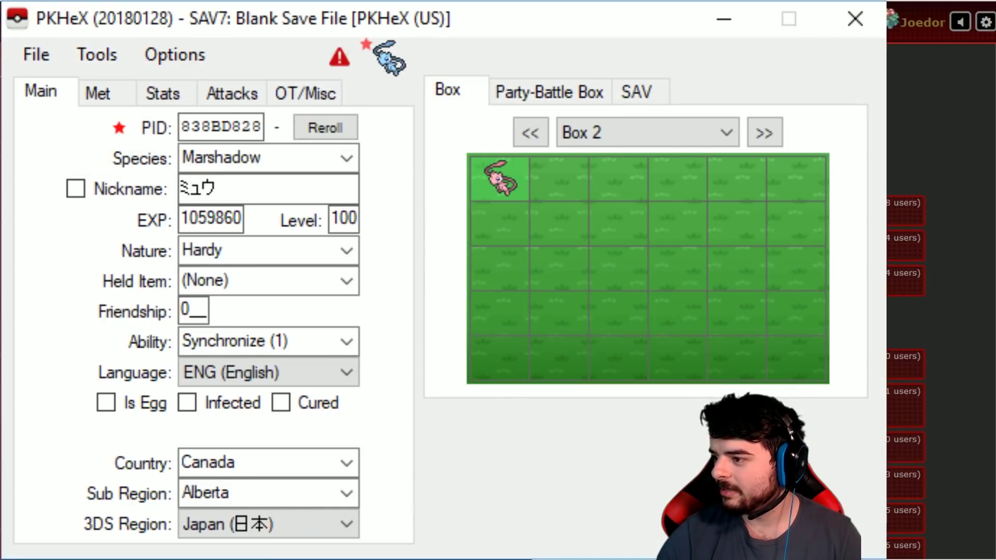
pyautogui.moveTo(387, 61); pyautogui.dragTo(554, 184)
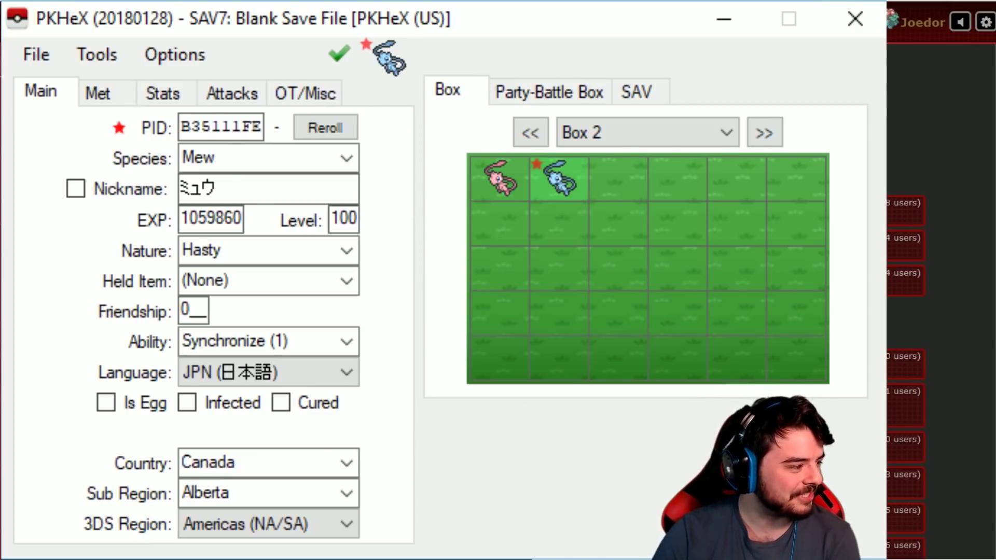
pyautogui.click(97, 92)
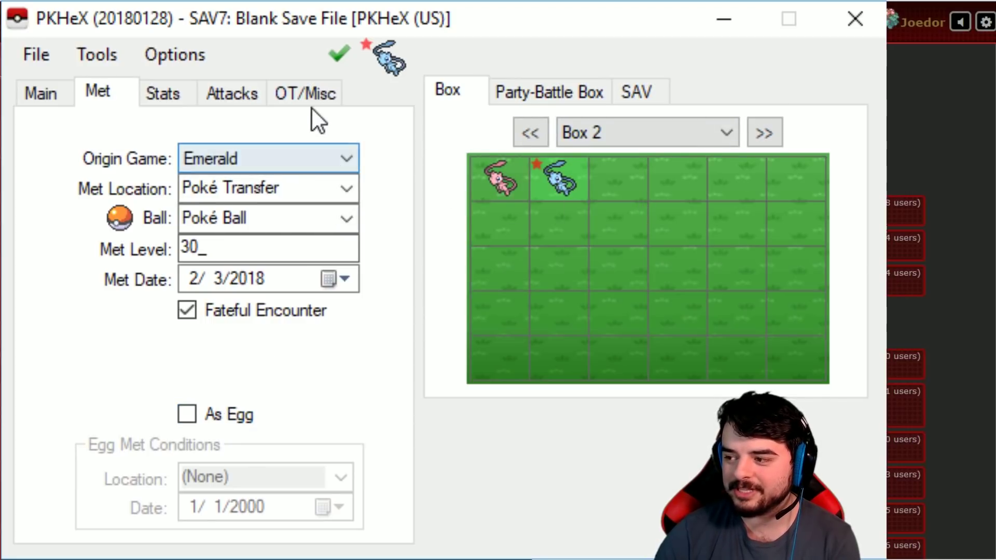
# Step: Flip through the shiny Mew's Main, Moves, IV/EV and trainer tabs to review it
pyautogui.click(305, 93)
pyautogui.click(238, 93)
pyautogui.click(166, 104)
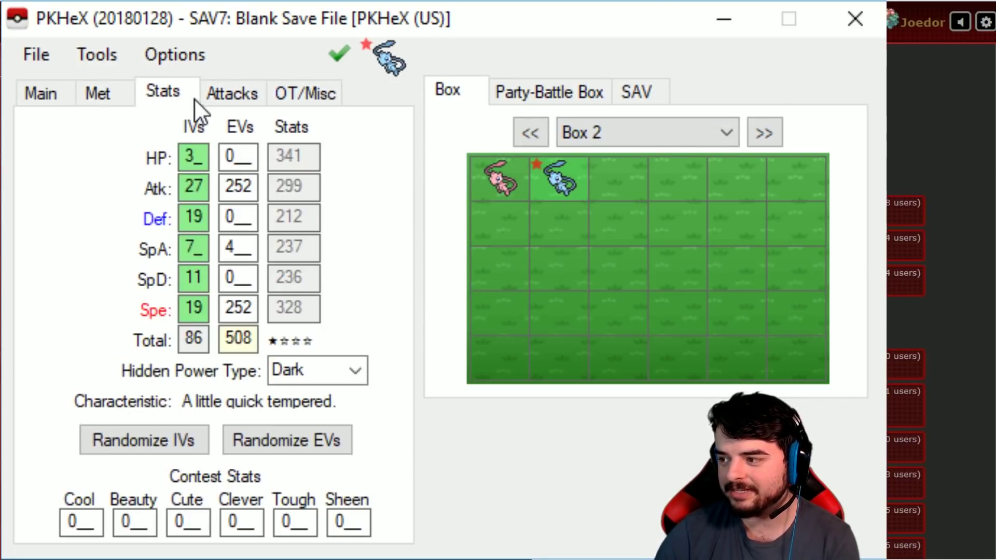
pyautogui.click(225, 94)
pyautogui.click(166, 92)
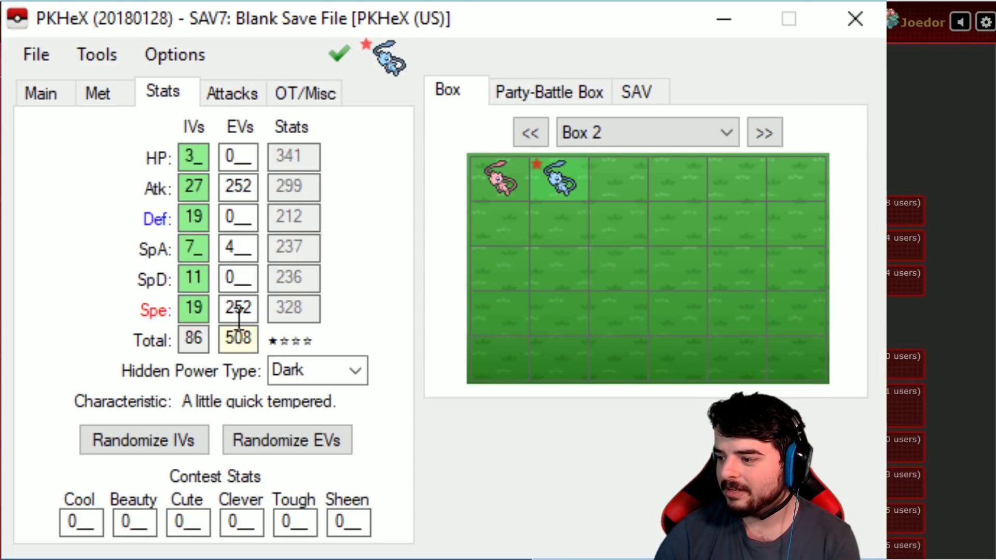
pyautogui.click(237, 90)
pyautogui.click(311, 92)
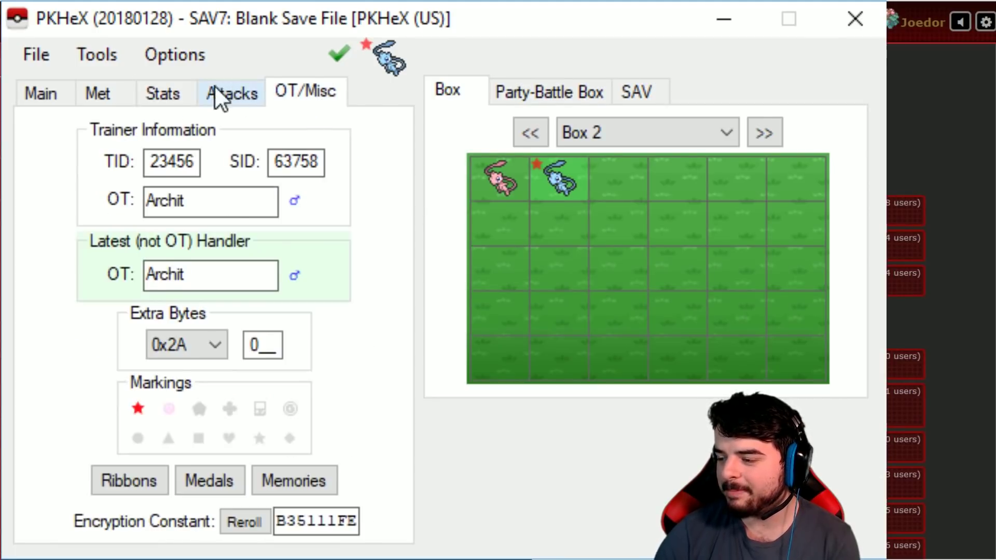
pyautogui.click(217, 90)
pyautogui.click(40, 93)
pyautogui.click(220, 94)
pyautogui.click(162, 94)
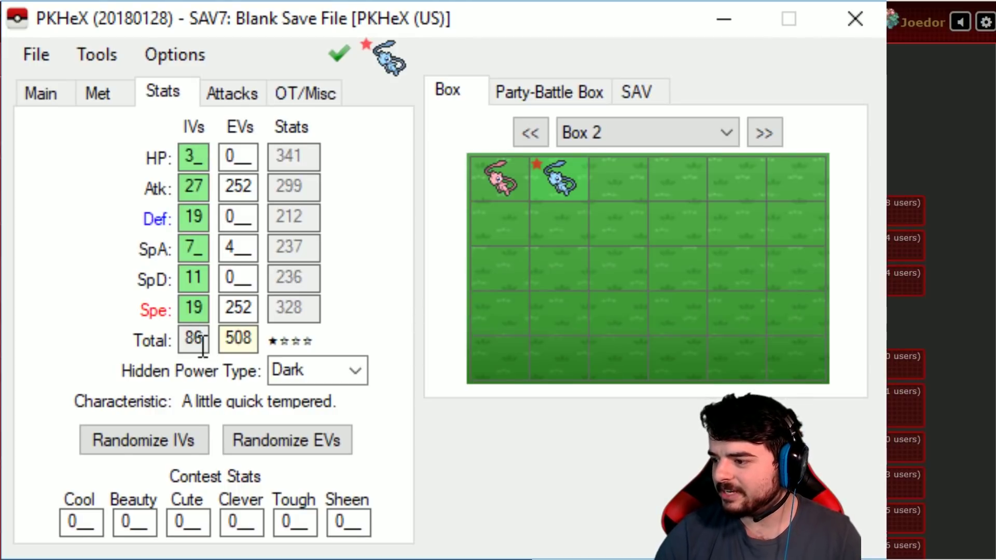
# Step: Max all six IVs to 31, check legality, then re-roll the IVs
pyautogui.keyDown('ctrl'); pyautogui.click(184, 446); pyautogui.keyUp('ctrl')
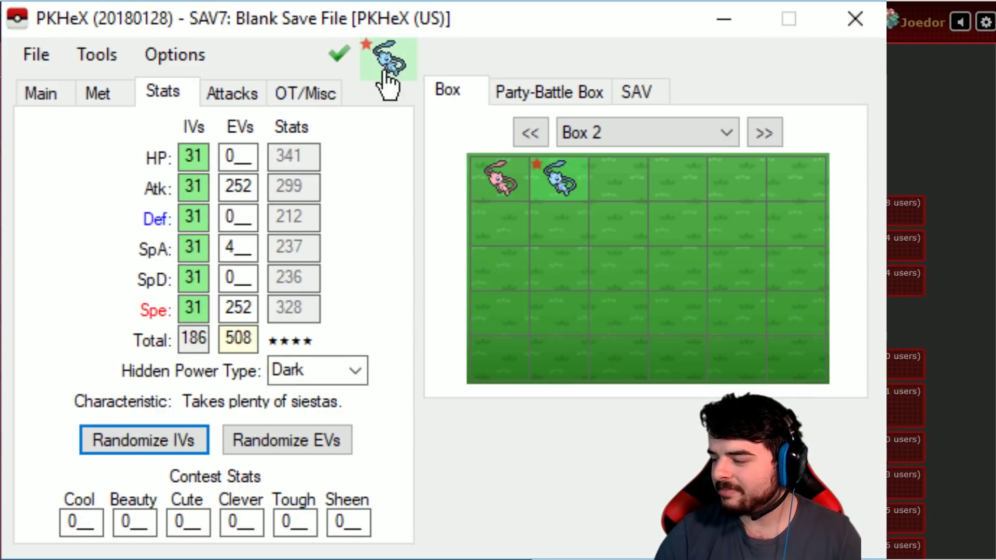
pyautogui.click(345, 56)
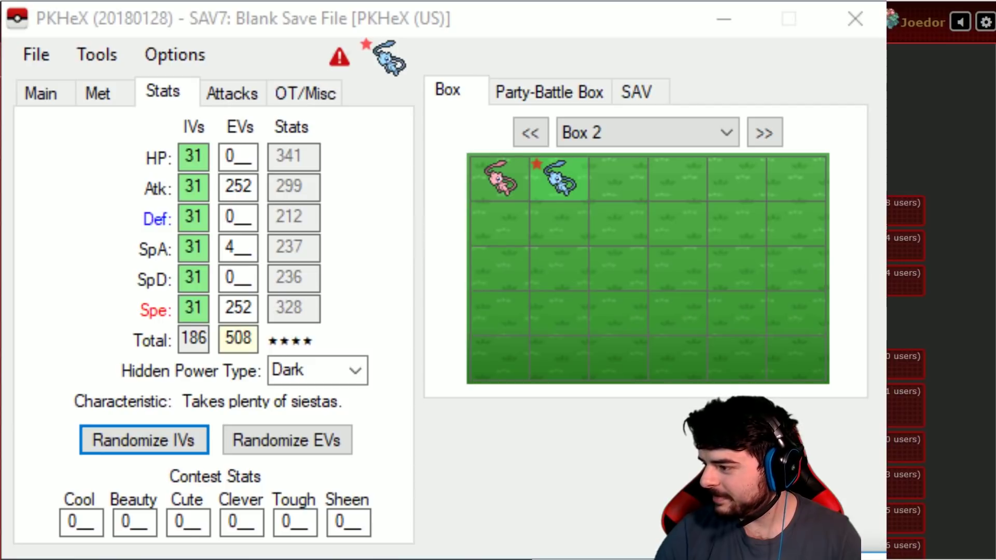
pyautogui.press('Return')
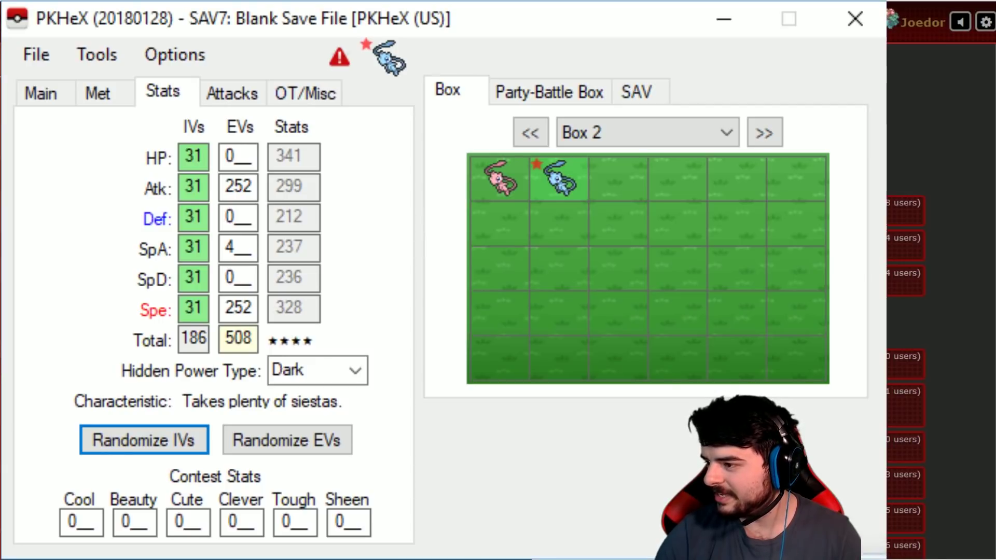
pyautogui.click(138, 447)
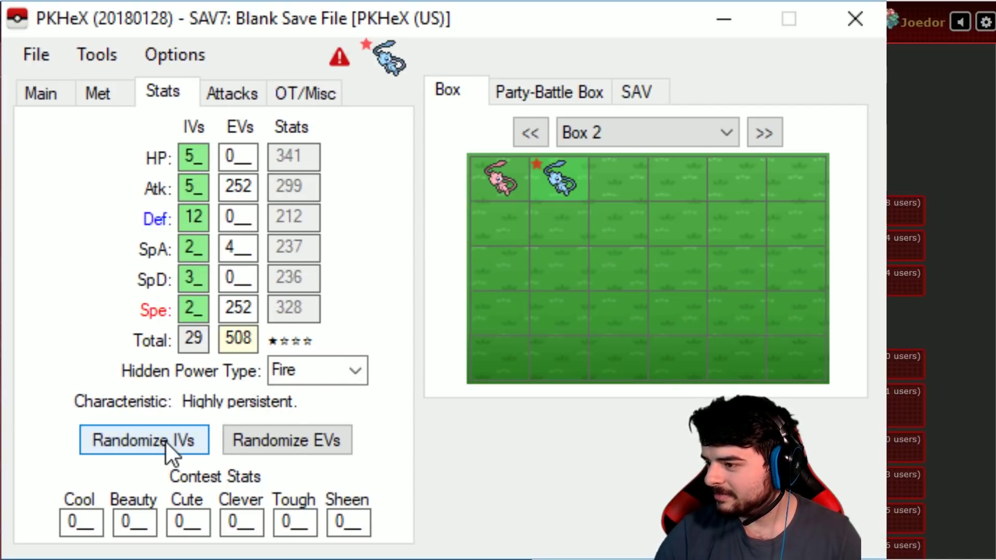
pyautogui.click(165, 441)
pyautogui.keyDown('ctrl'); pyautogui.click(165, 441); pyautogui.keyUp('ctrl')
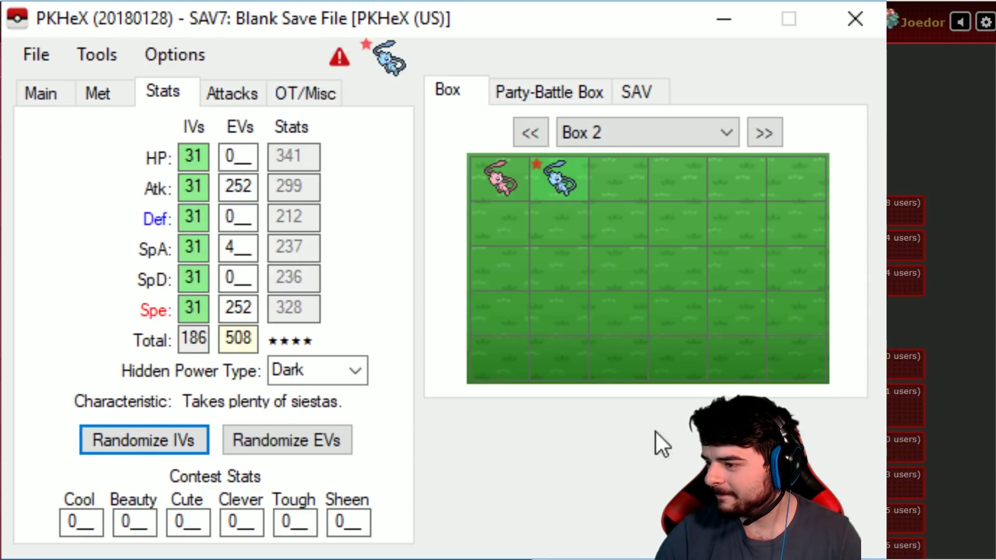
# Step: Randomize the IVs again (total 59, Water Hidden Power) and bring up the Showdown tools menu
pyautogui.click(222, 95)
pyautogui.click(141, 99)
pyautogui.click(96, 104)
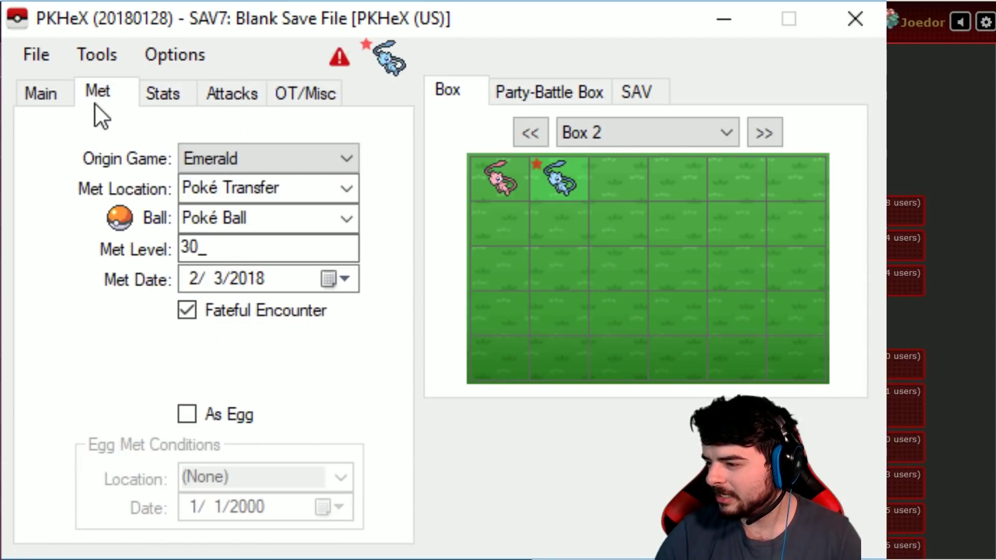
pyautogui.click(174, 100)
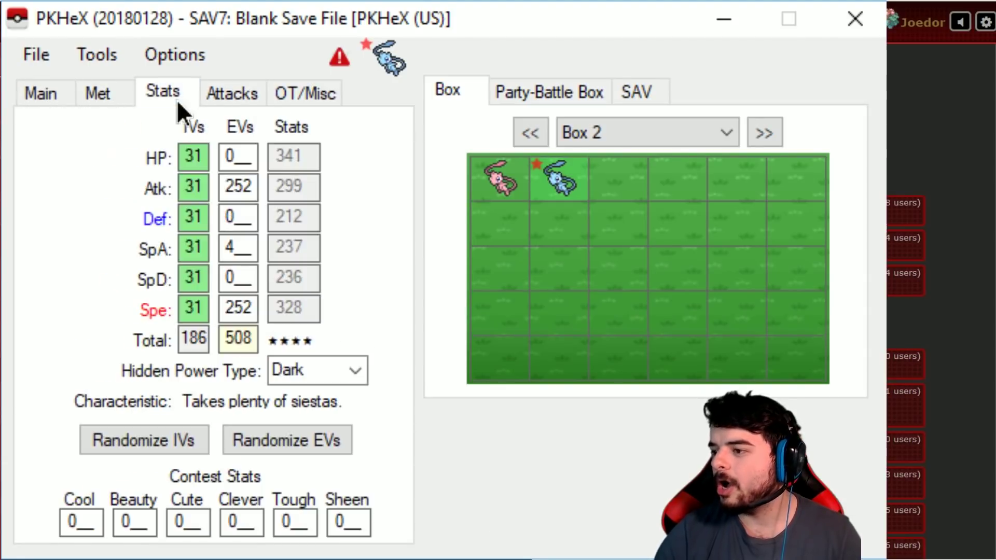
pyautogui.click(168, 436)
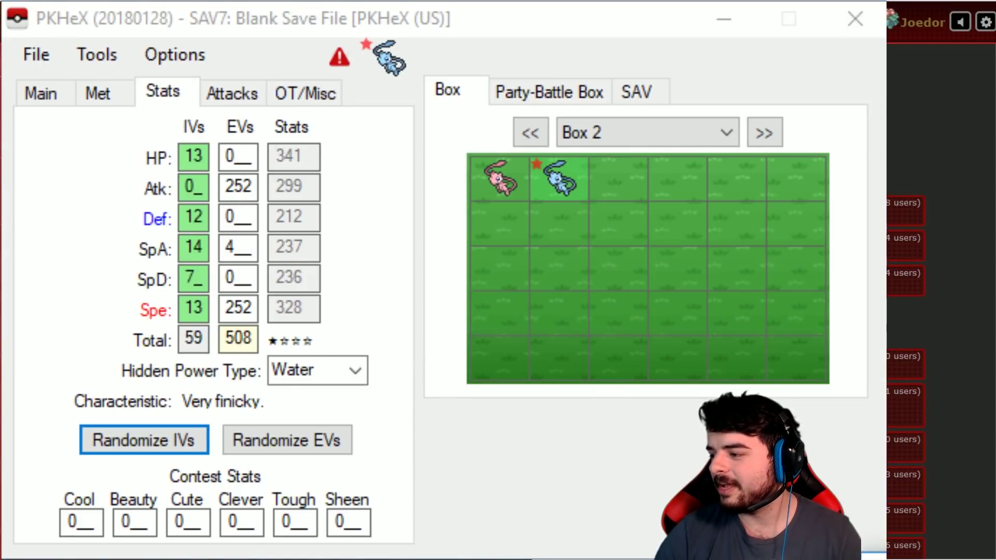
pyautogui.click(97, 55)
pyautogui.moveTo(158, 86)
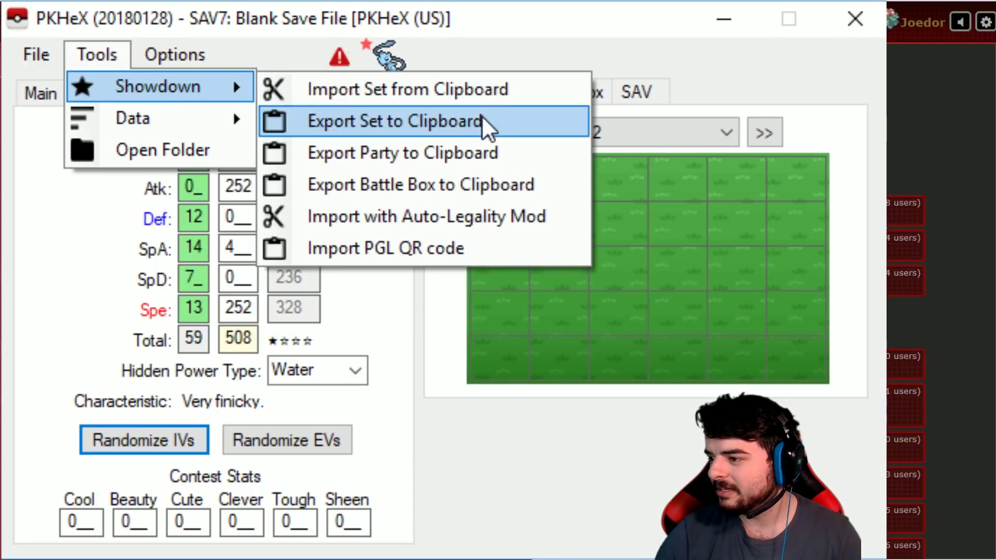
# Step: Import Mew with Auto-Legality Mod, reroll IVs until legal (total 86), move to Box 3, and return to Showdown
pyautogui.click(408, 214)
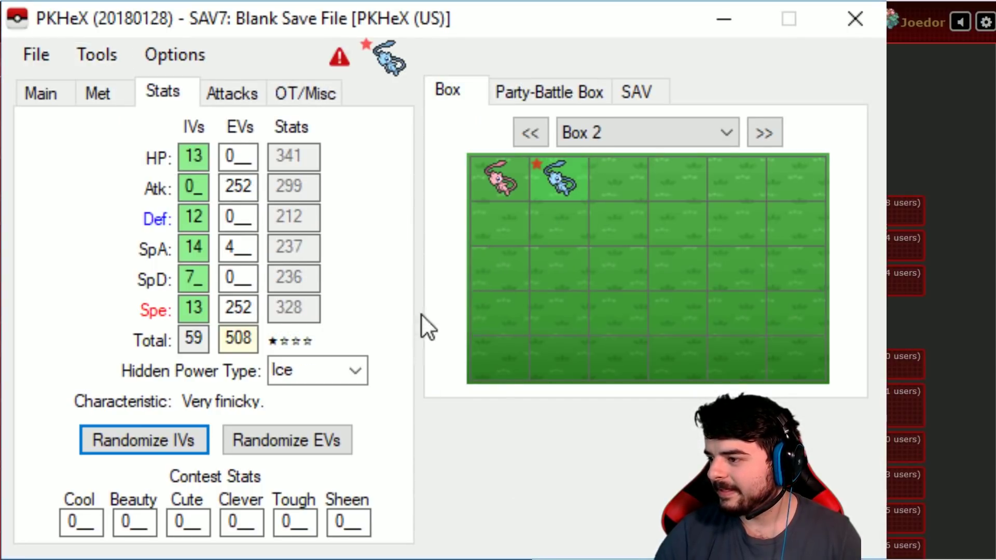
pyautogui.press('space')
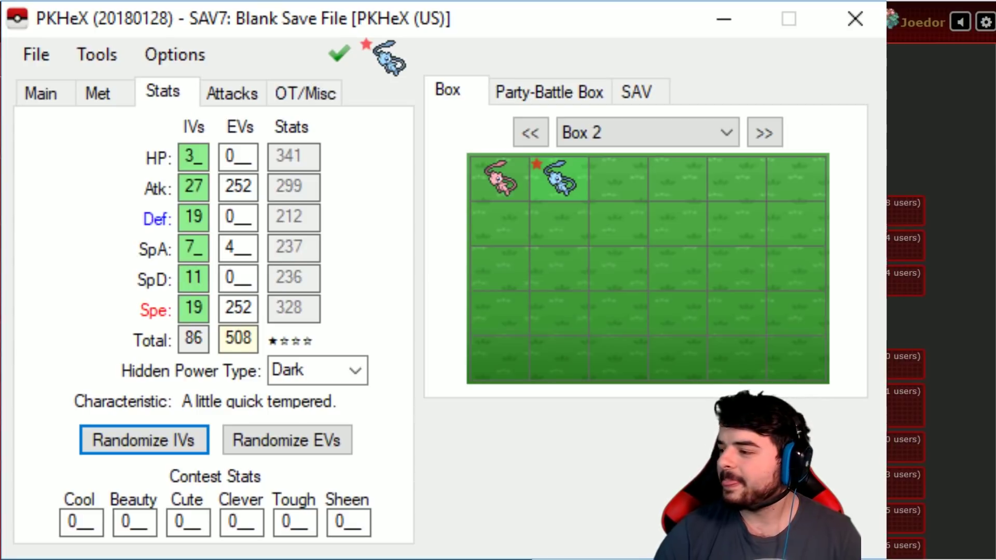
pyautogui.click(773, 146)
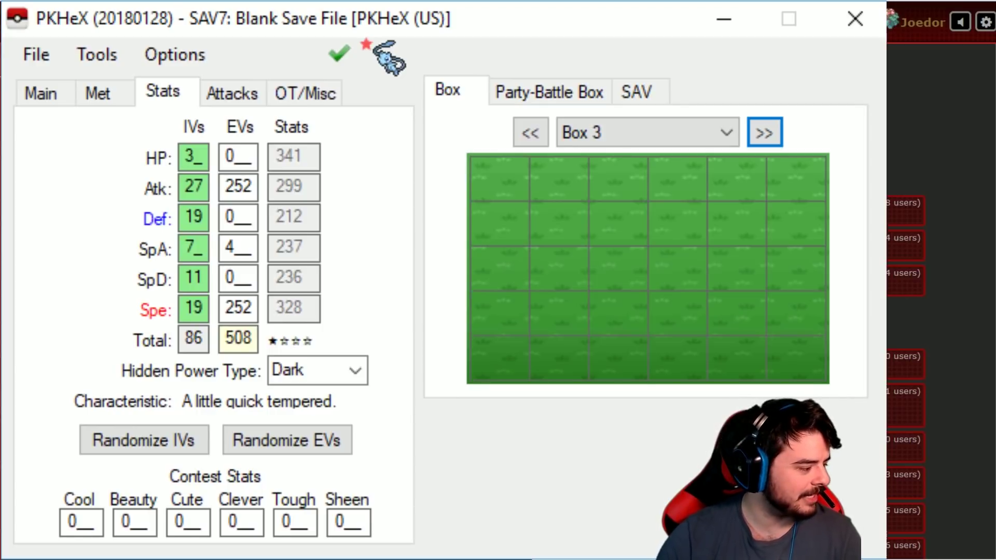
pyautogui.hotkey('alt', 'Tab')
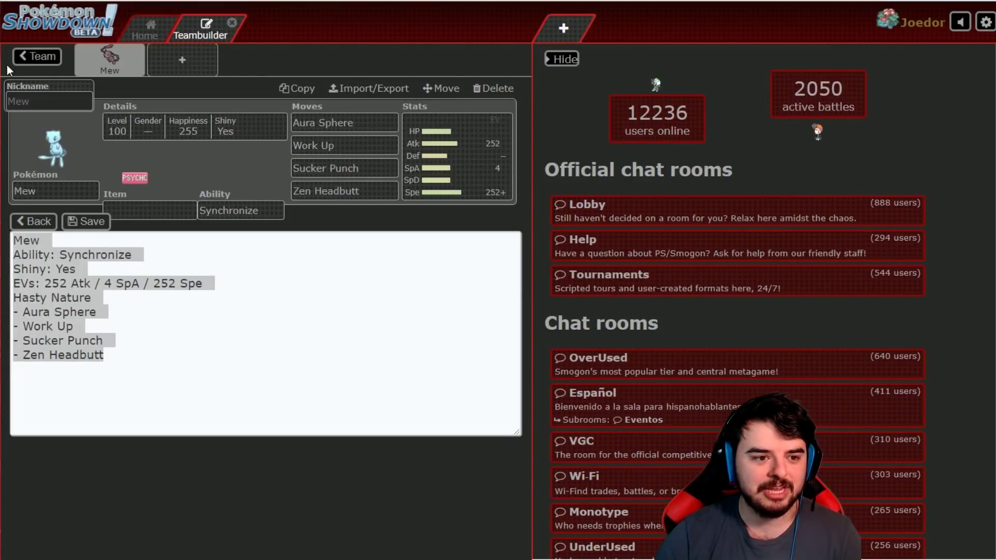
# Step: Export the Fabio's Family team as text for copying and switch back to PKHeX
pyautogui.click(36, 56)
pyautogui.click(45, 58)
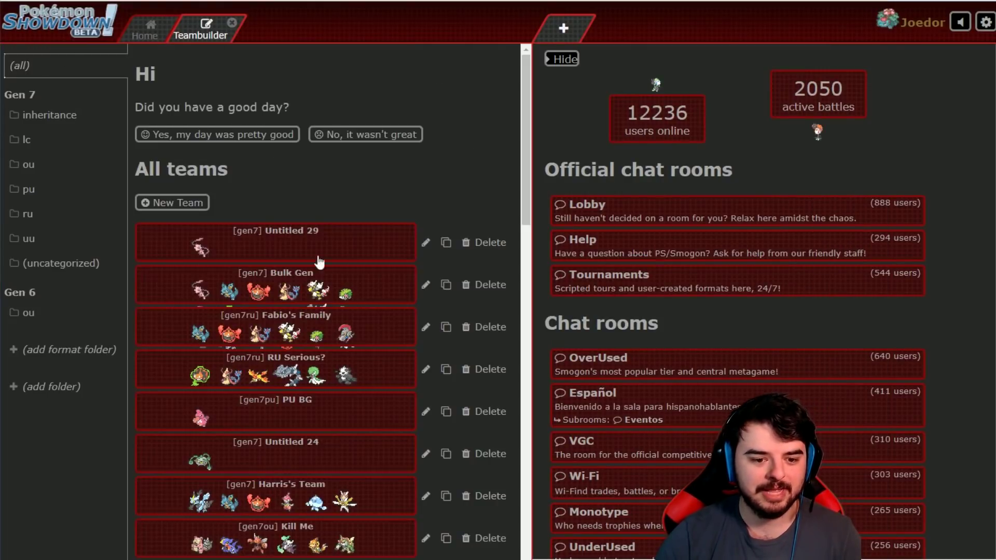
pyautogui.click(328, 341)
pyautogui.scroll(-5, 296, 414)
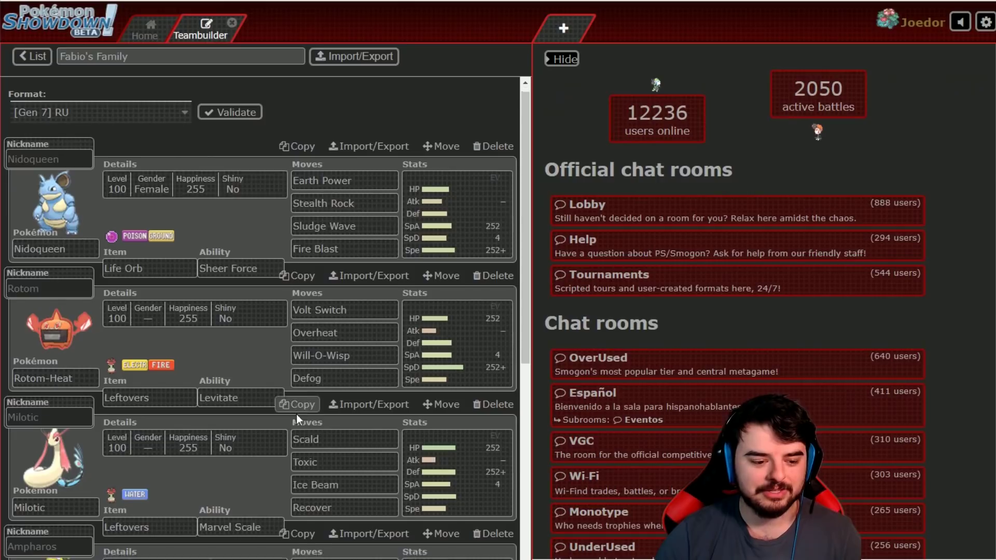
pyautogui.scroll(5, 282, 410)
pyautogui.click(366, 59)
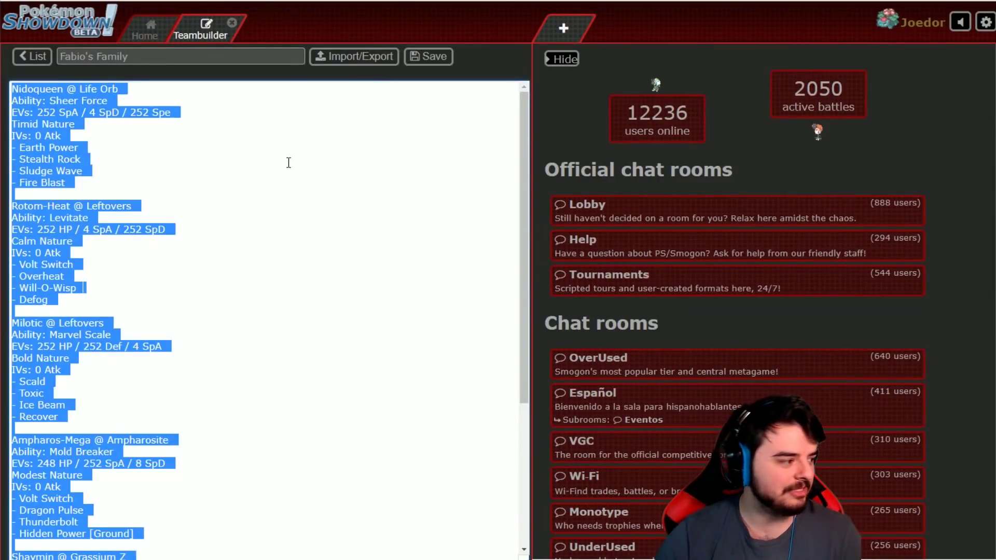
pyautogui.click(32, 58)
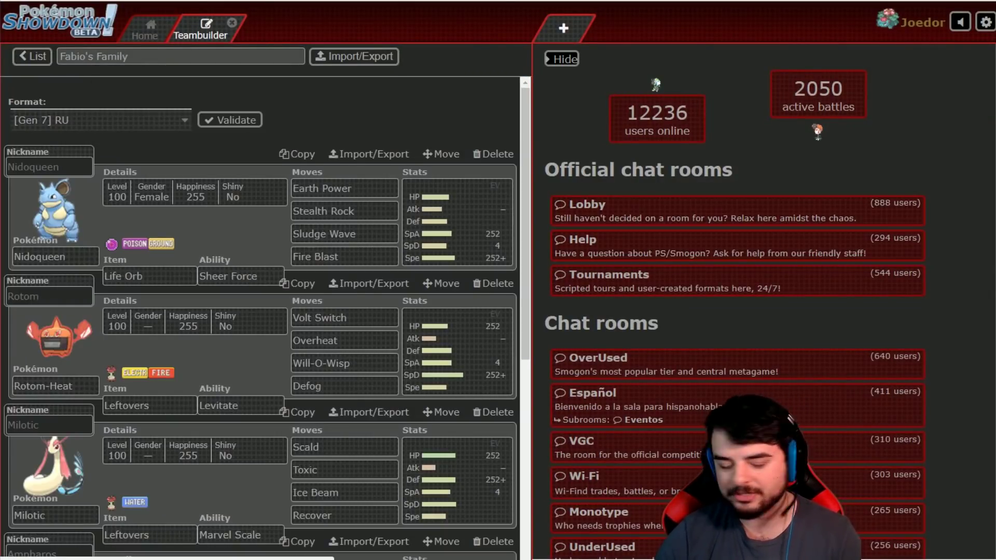
pyautogui.hotkey('alt', 'Tab')
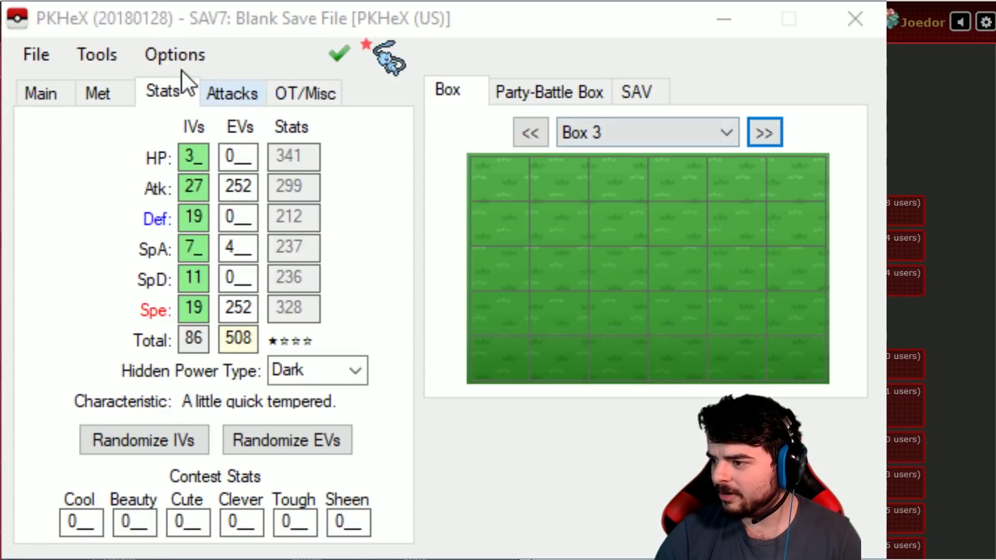
# Step: Import the copied Fabio's Family team into Box 3 with Auto-Legality Mod
pyautogui.click(108, 52)
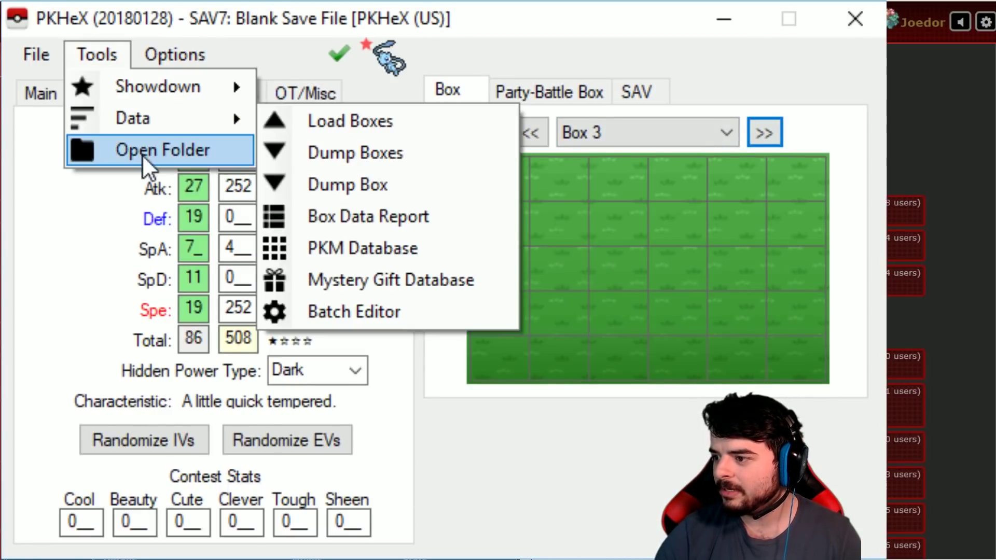
pyautogui.moveTo(157, 86)
pyautogui.click(376, 216)
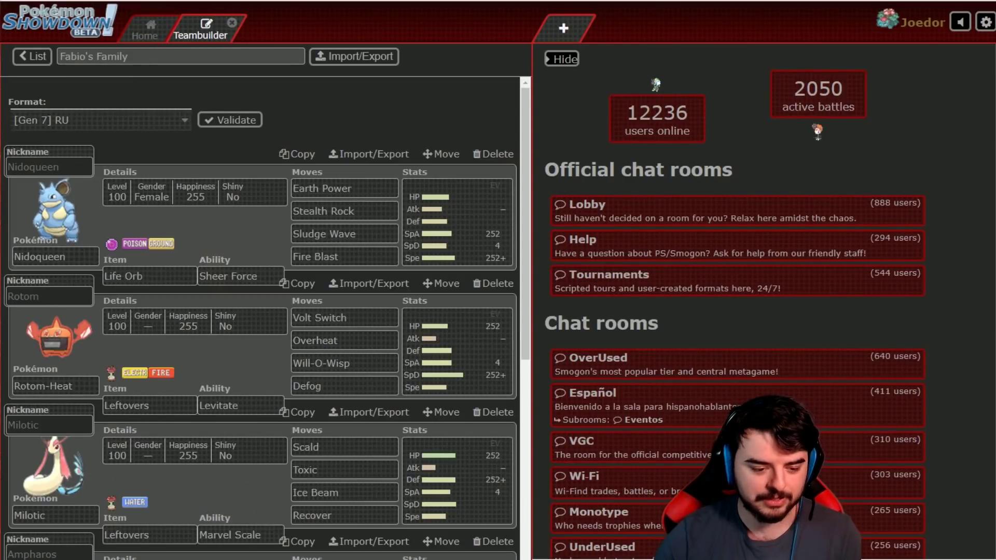
# Step: Edit Rotom-Heat's set text to plain Rotom and save it
pyautogui.click(373, 283)
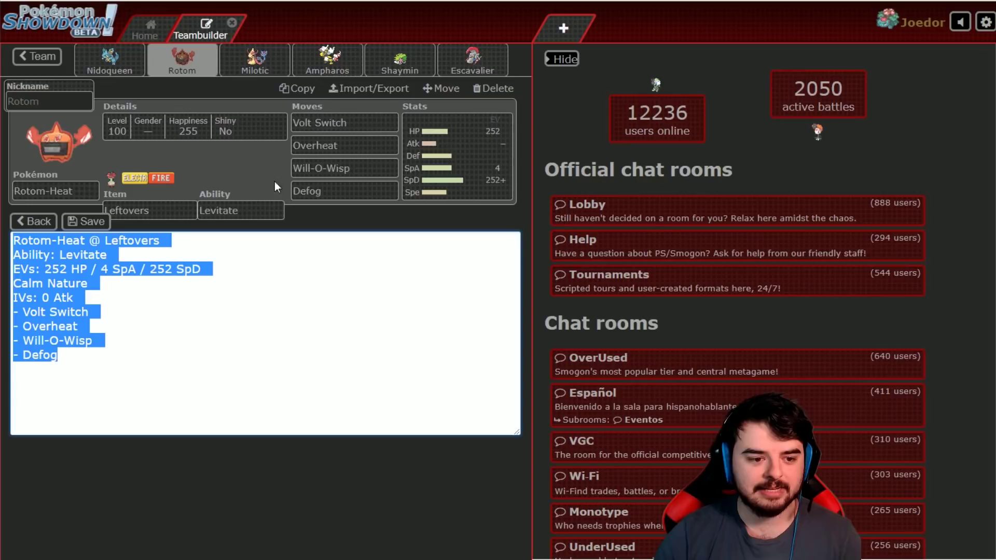
pyautogui.click(121, 272)
pyautogui.press('BackSpace')
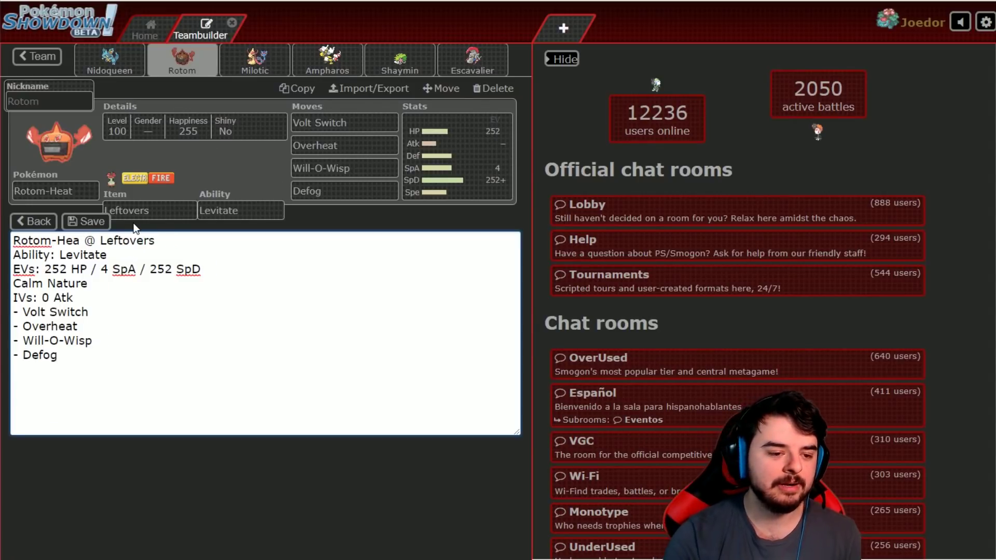
pyautogui.press('BackSpace')
pyautogui.press('BackSpace')
pyautogui.press('BackSpace')
pyautogui.click(91, 223)
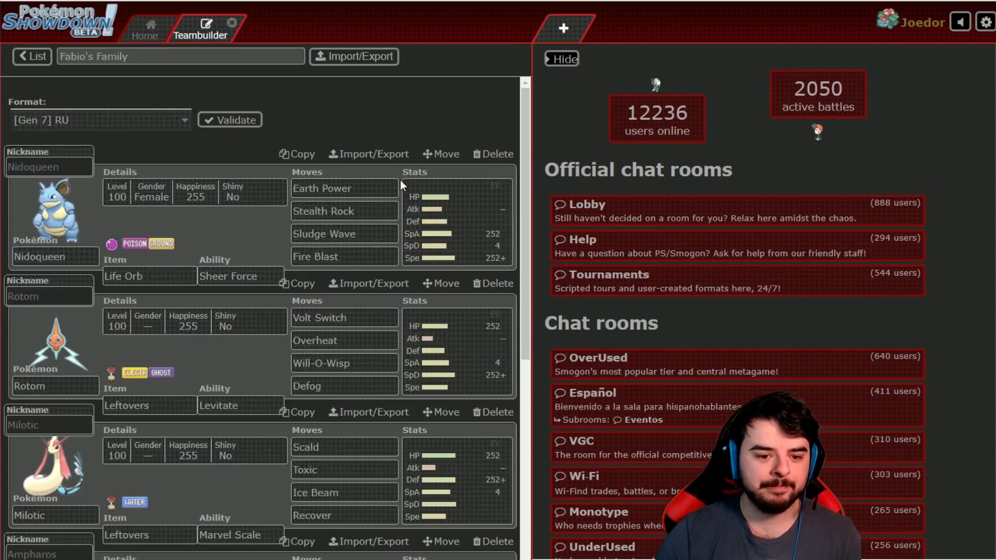
# Step: Replace Overheat with Hex as Rotom's second move and export the updated set text
pyautogui.click(374, 340)
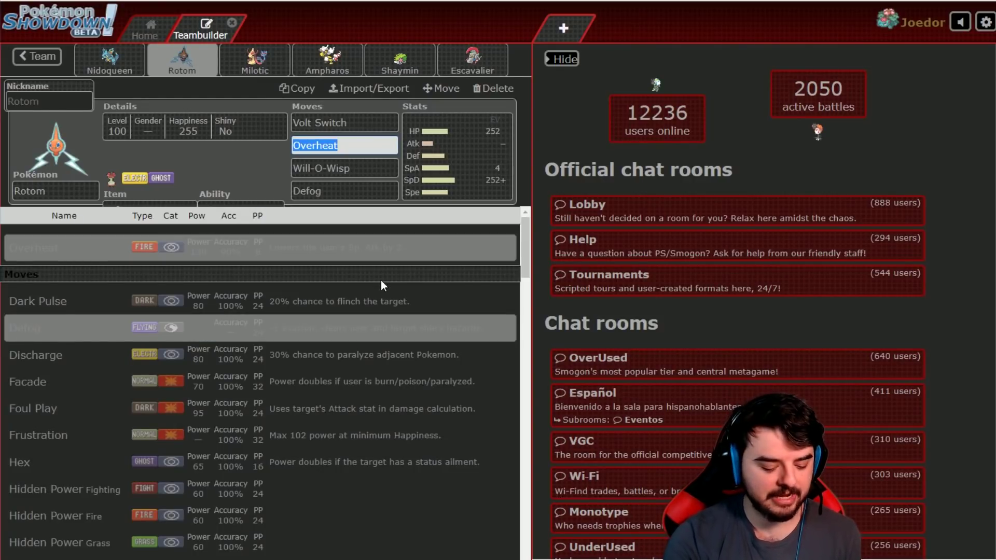
pyautogui.write('Hex')
pyautogui.press('Return')
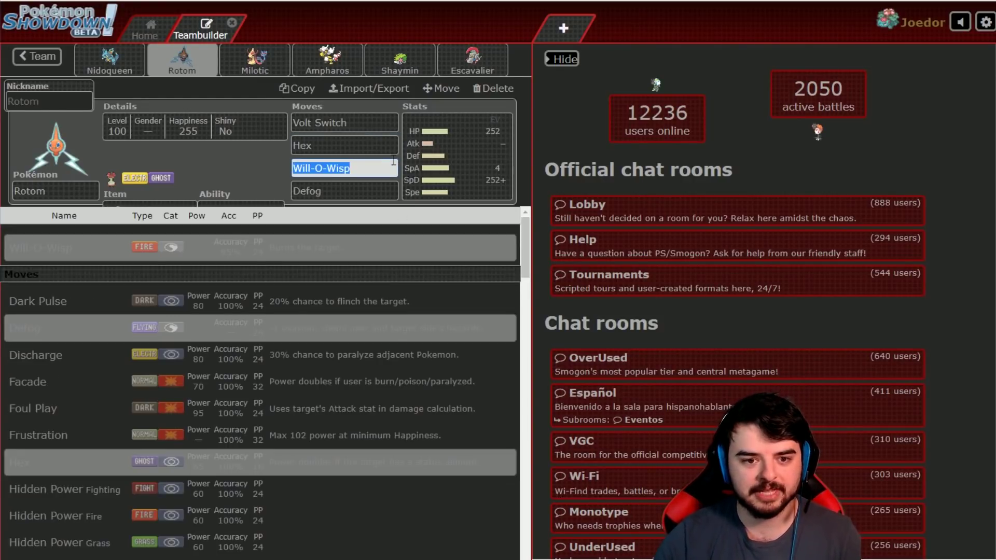
pyautogui.click(368, 88)
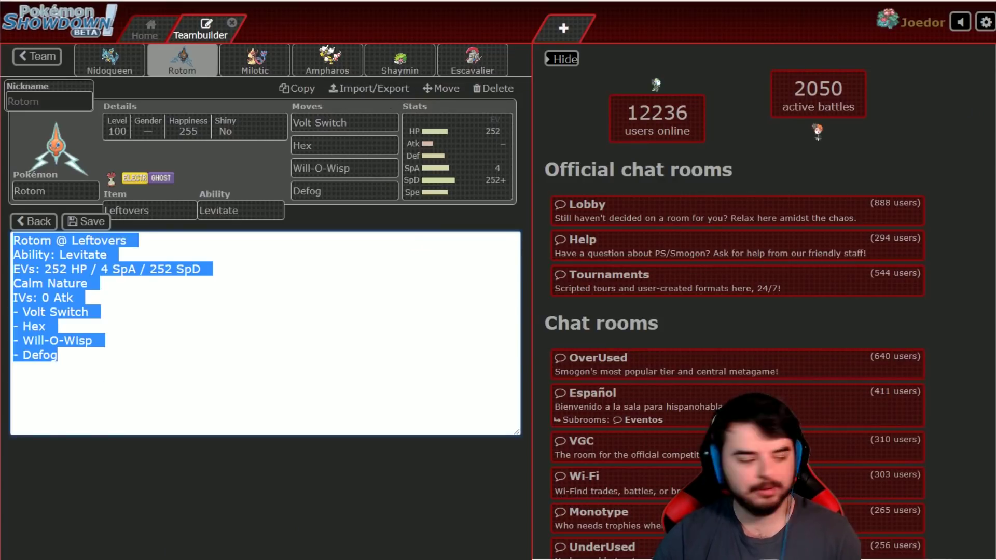
# Step: Import the copied Rotom Showdown set into PKHeX with the Auto-Legality Mod
pyautogui.hotkey('alt', 'Tab')
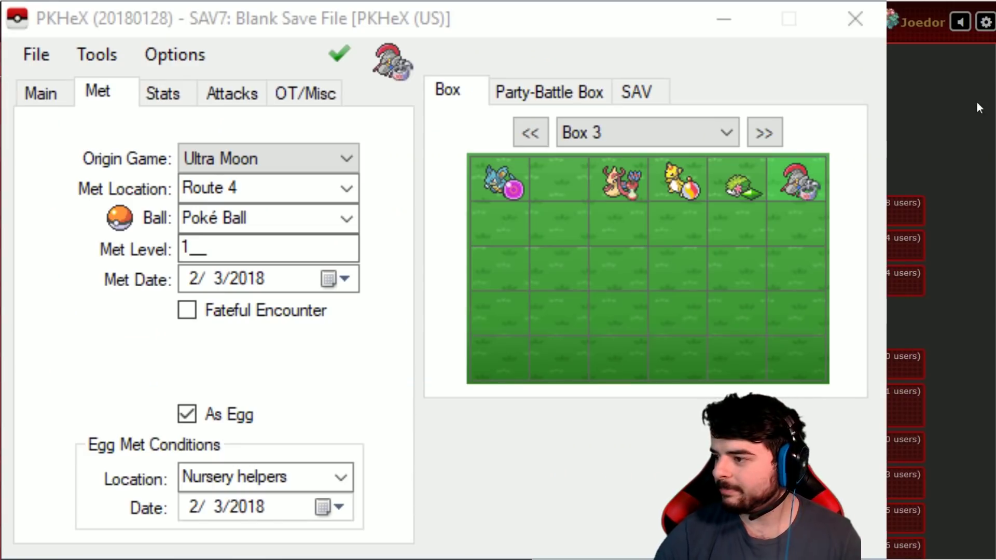
pyautogui.click(109, 54)
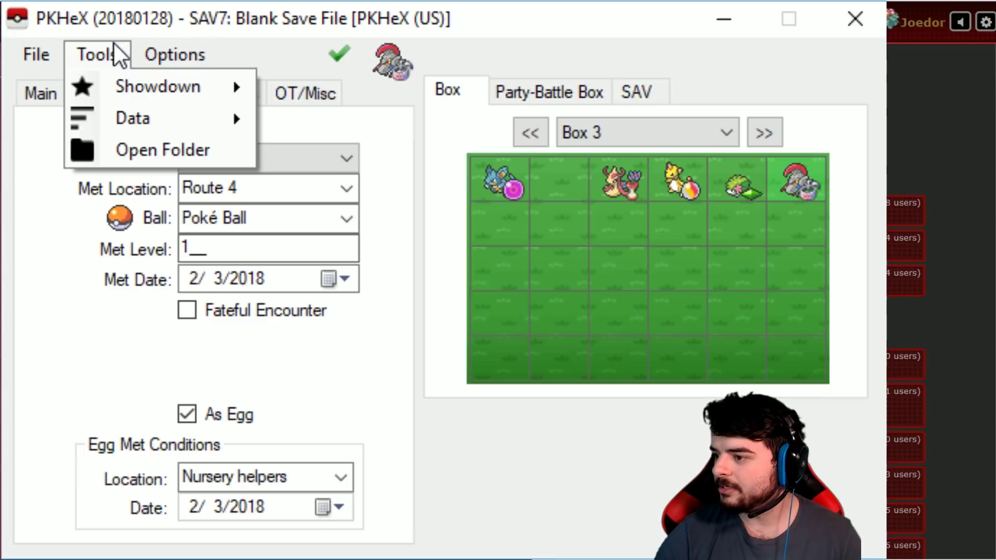
pyautogui.moveTo(158, 87)
pyautogui.click(401, 210)
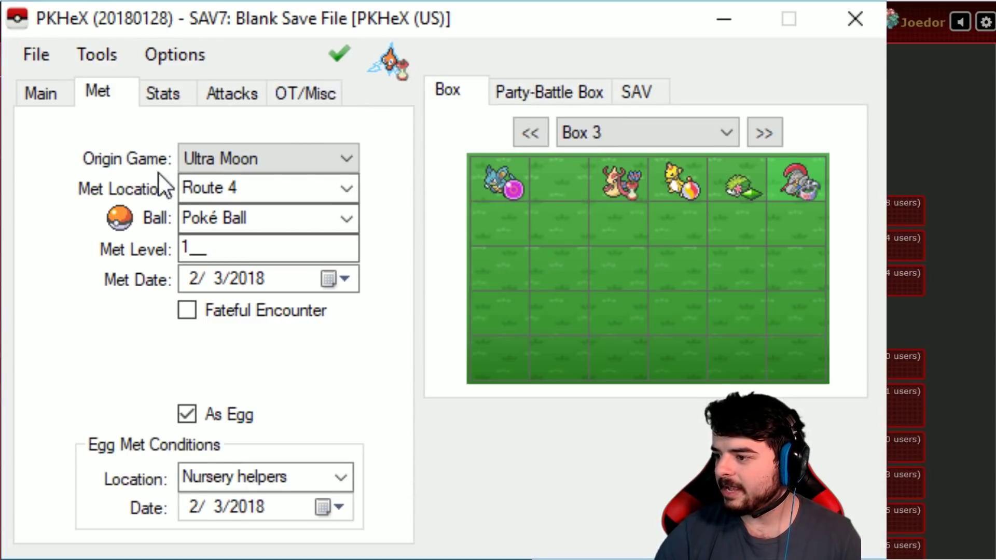
# Step: Change the imported Rotom's form to Heat on the Main tab
pyautogui.click(43, 92)
pyautogui.click(312, 308)
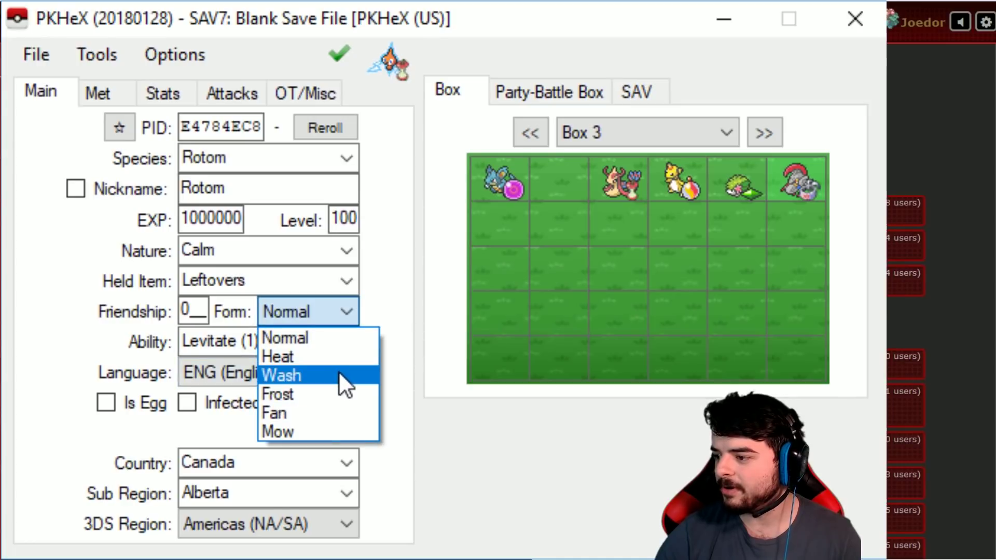
pyautogui.click(325, 353)
# Step: Replace Rotom's Hex move with Overheat and place it in Box 3's second slot
pyautogui.click(232, 93)
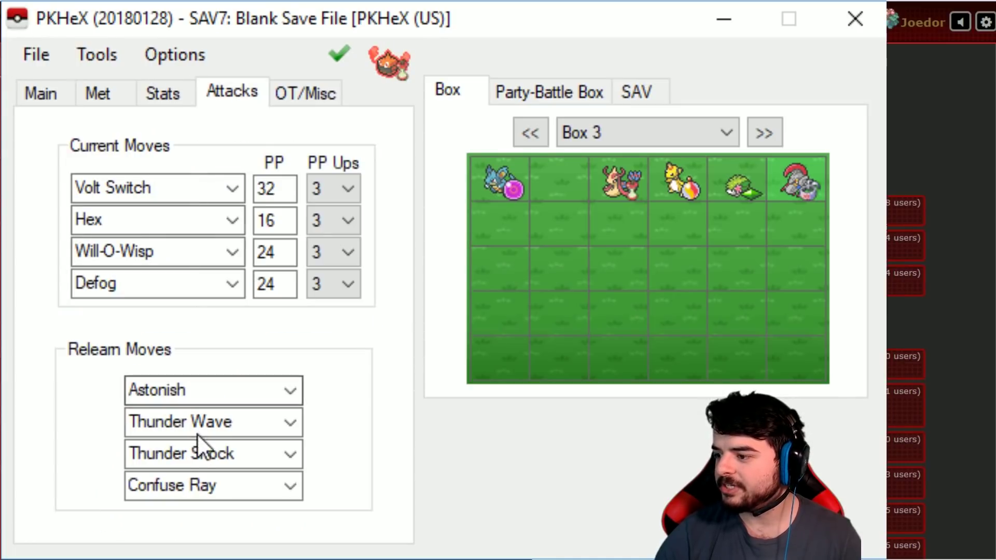
pyautogui.doubleClick(165, 223)
pyautogui.write('Overheat')
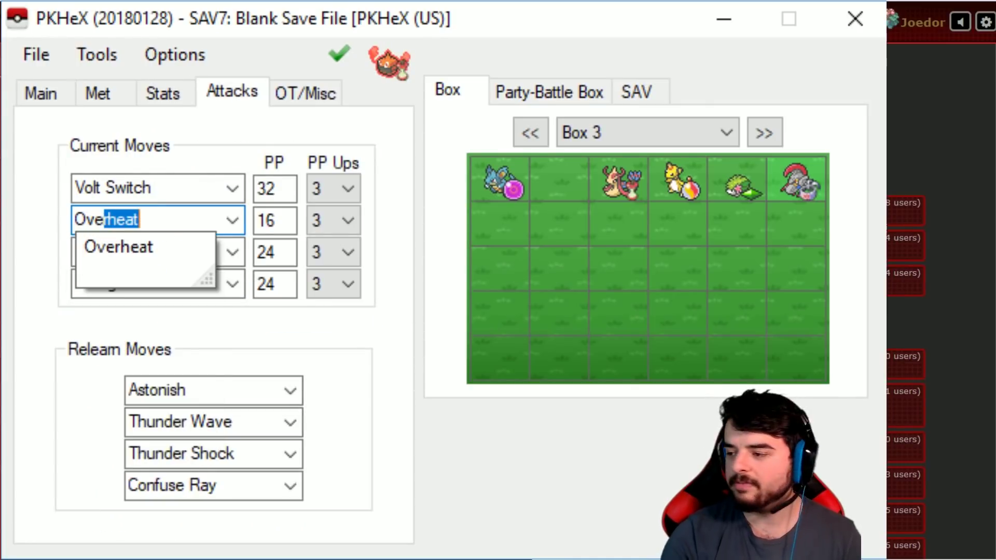
pyautogui.press('Return')
pyautogui.keyDown('ctrl'); pyautogui.click(574, 197); pyautogui.keyUp('ctrl')
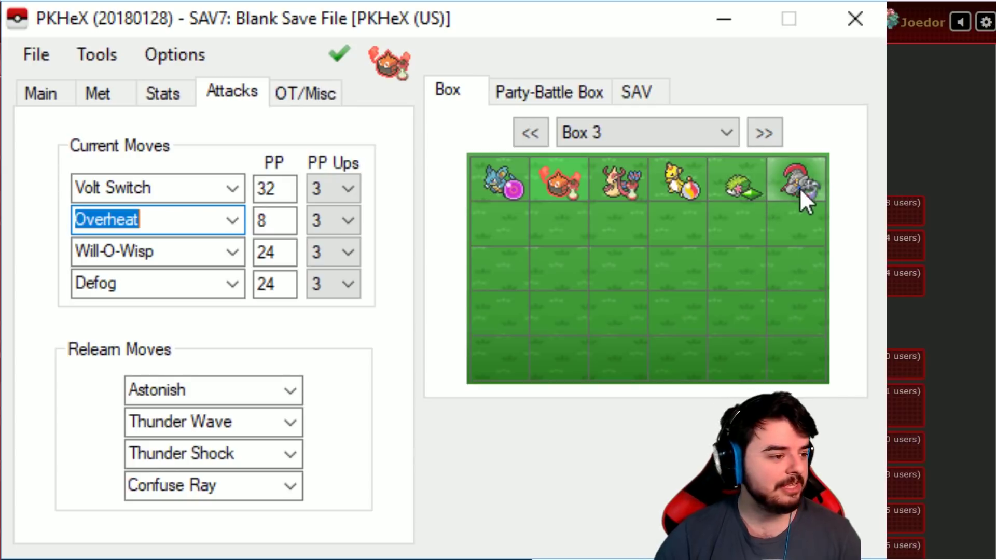
# Step: Inspect the Met details of several Box 3 team members, then advance to the empty Box 4
pyautogui.click(121, 92)
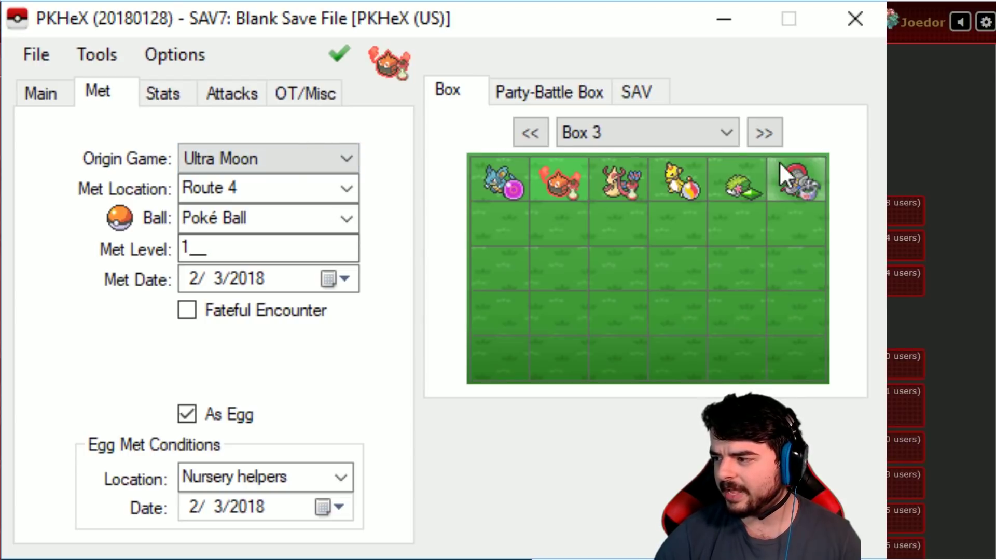
pyautogui.click(797, 187)
pyautogui.click(736, 189)
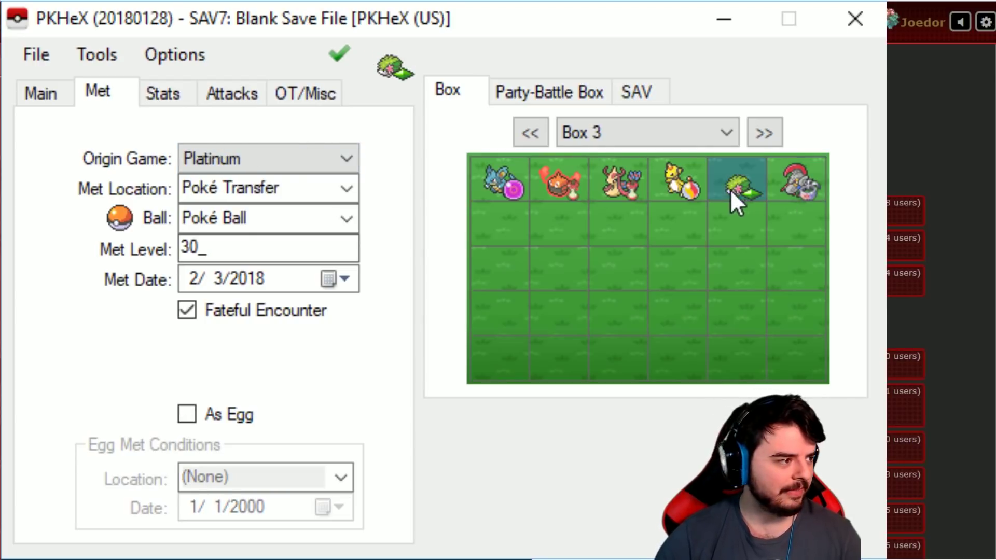
pyautogui.click(660, 178)
pyautogui.click(607, 179)
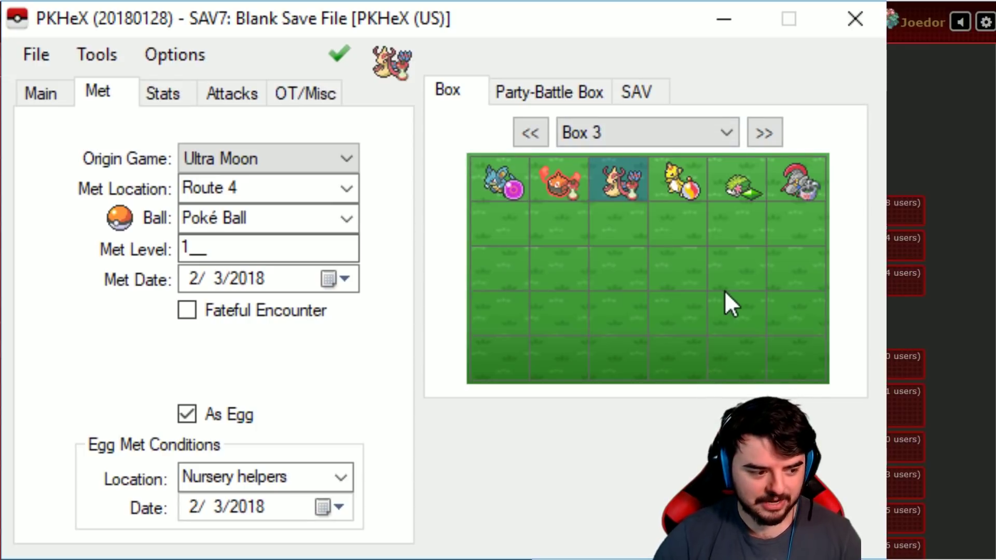
pyautogui.click(762, 134)
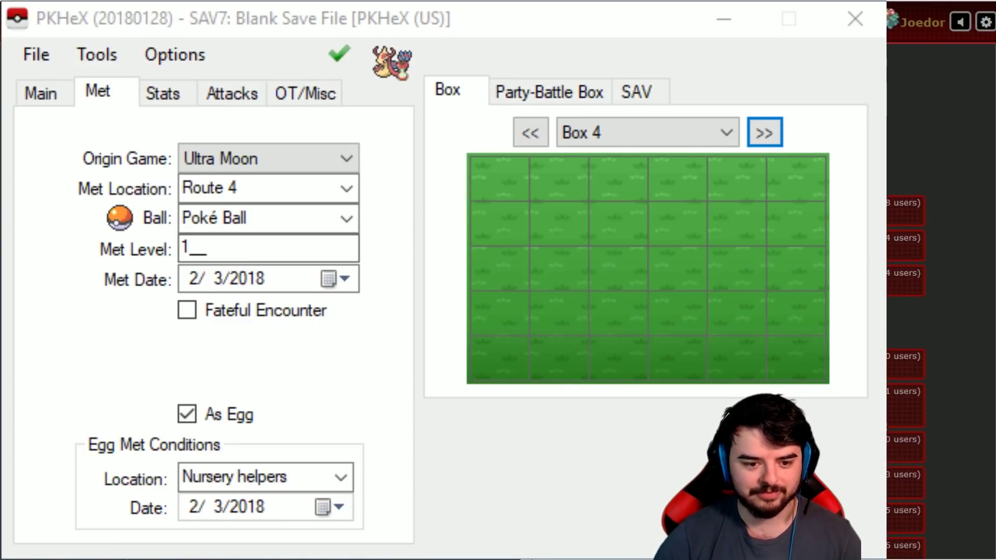
# Step: In Showdown, show the Bulk Gen team as exportable plain text and return to its sets
pyautogui.hotkey('alt', 'Tab')
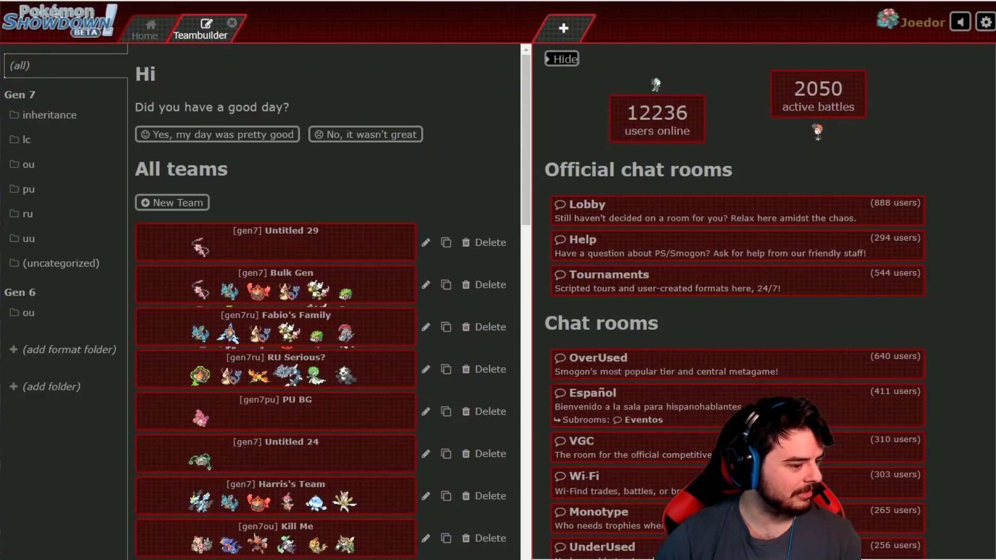
pyautogui.click(319, 299)
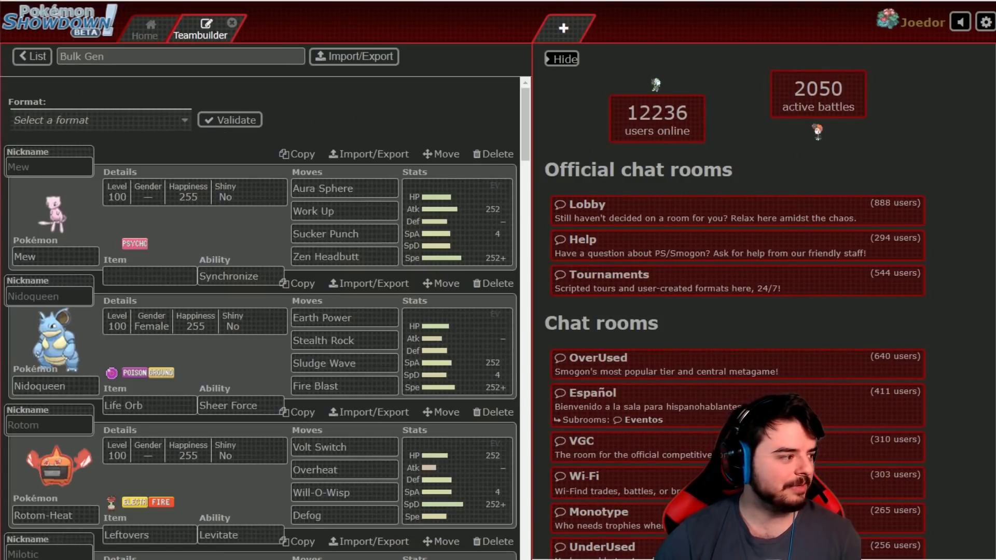
pyautogui.scroll(-1, 181, 219)
pyautogui.scroll(-4, 171, 218)
pyautogui.scroll(-1, 172, 218)
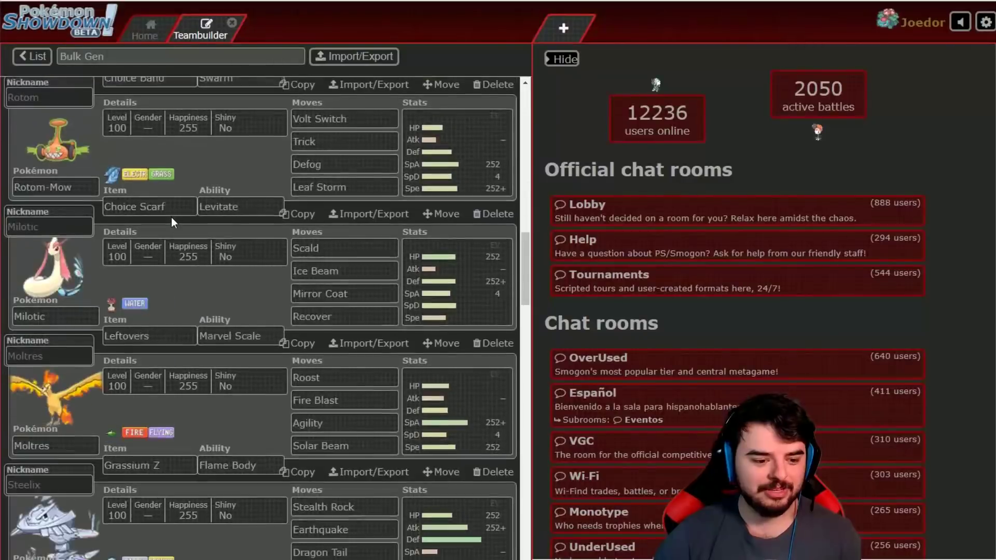
pyautogui.scroll(-5, 171, 218)
pyautogui.scroll(-3, 170, 219)
pyautogui.scroll(-3, 170, 219)
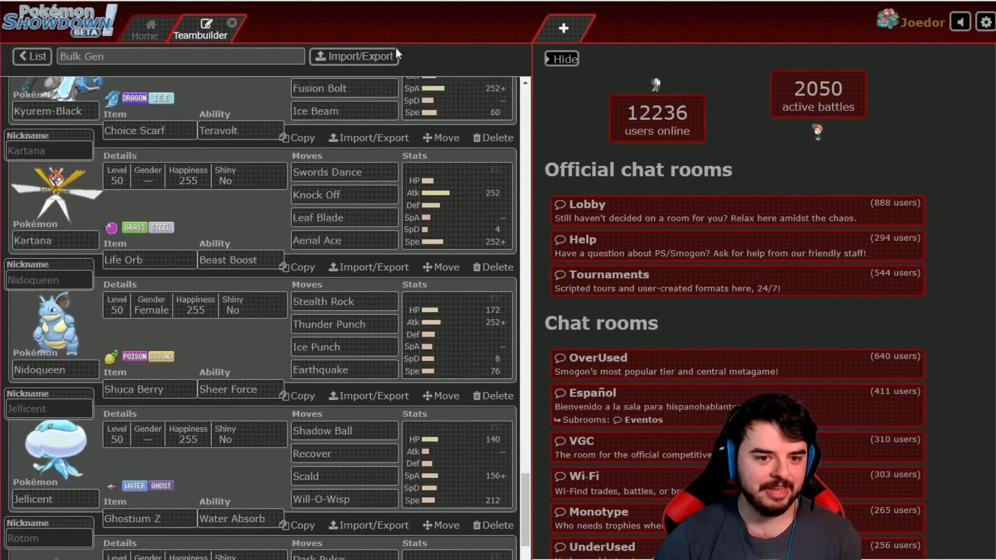
pyautogui.click(381, 56)
pyautogui.scroll(-5, 320, 261)
pyautogui.scroll(-5, 316, 264)
pyautogui.scroll(-5, 316, 264)
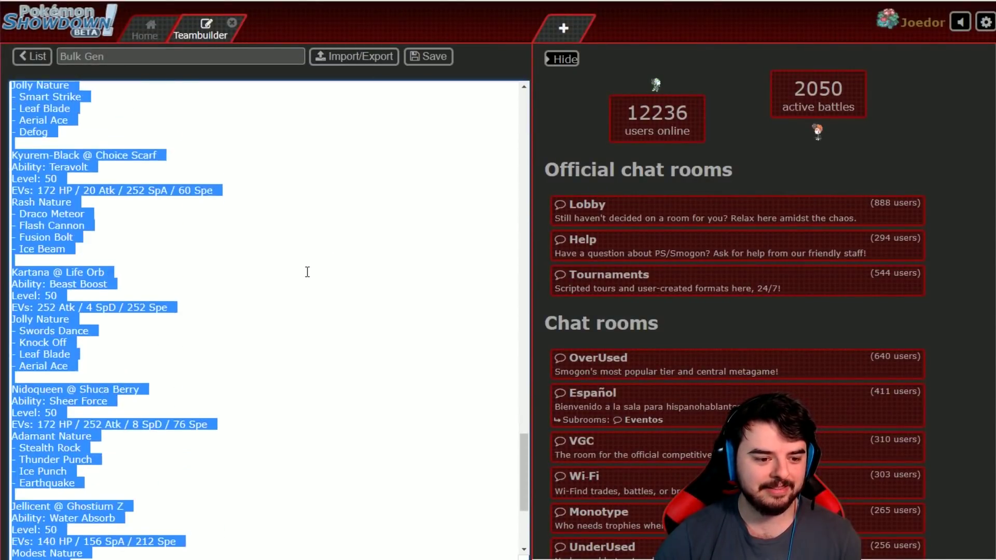
pyautogui.scroll(-3, 316, 265)
pyautogui.click(35, 61)
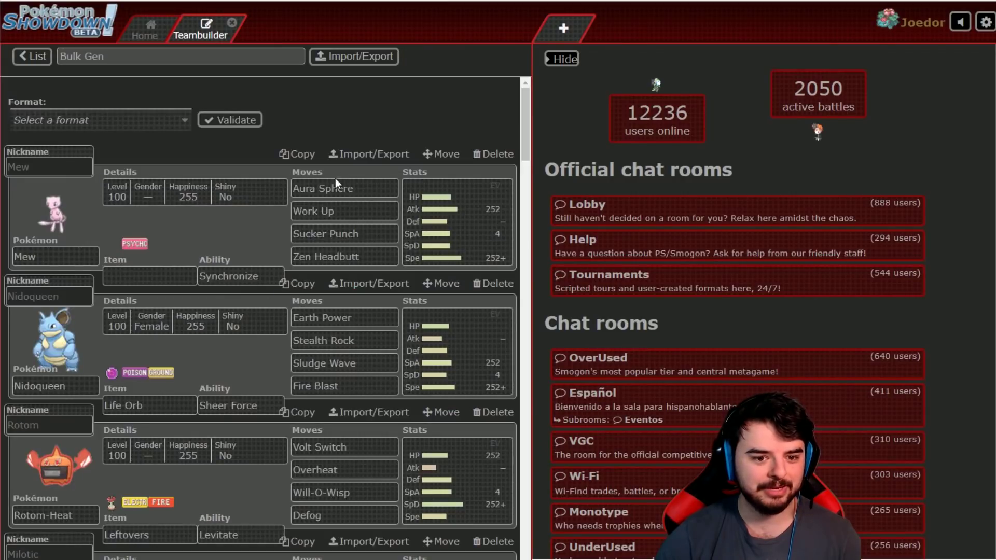
# Step: Check Mew's set, then re-export the Bulk Gen team text and return to the sets view
pyautogui.click(354, 209)
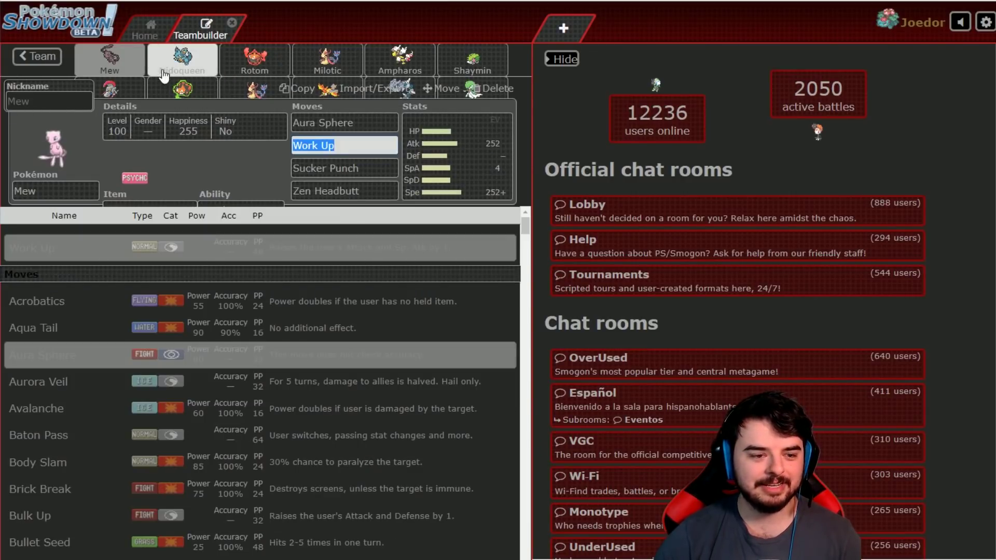
pyautogui.click(37, 56)
pyautogui.click(354, 57)
pyautogui.scroll(-5, 144, 260)
pyautogui.scroll(-5, 154, 257)
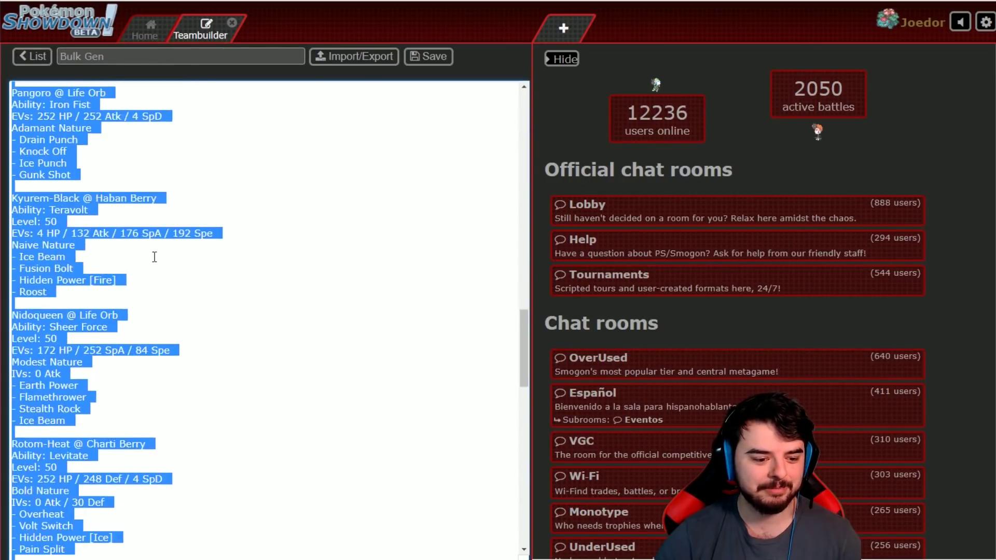
pyautogui.scroll(5, 155, 257)
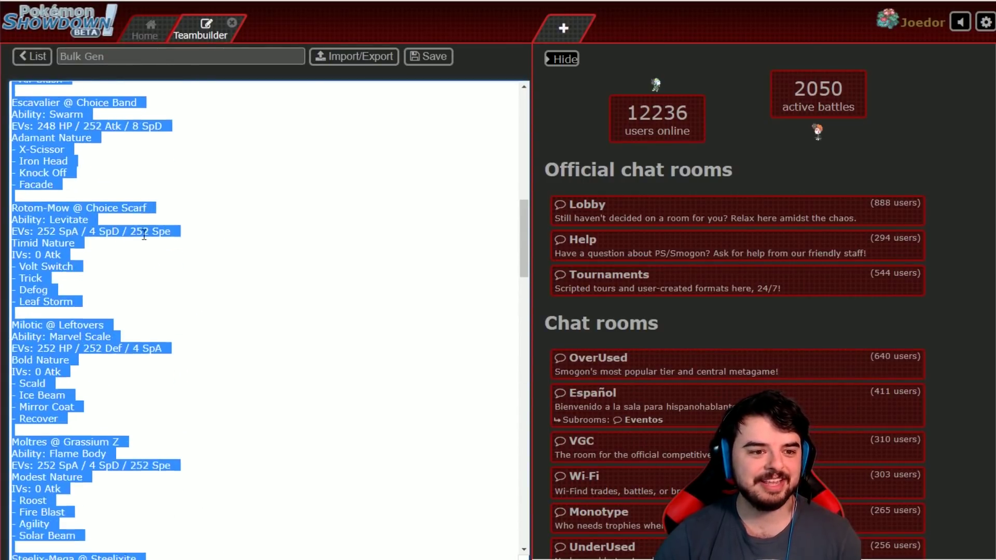
pyautogui.scroll(5, 140, 234)
pyautogui.scroll(3, 137, 228)
pyautogui.click(34, 56)
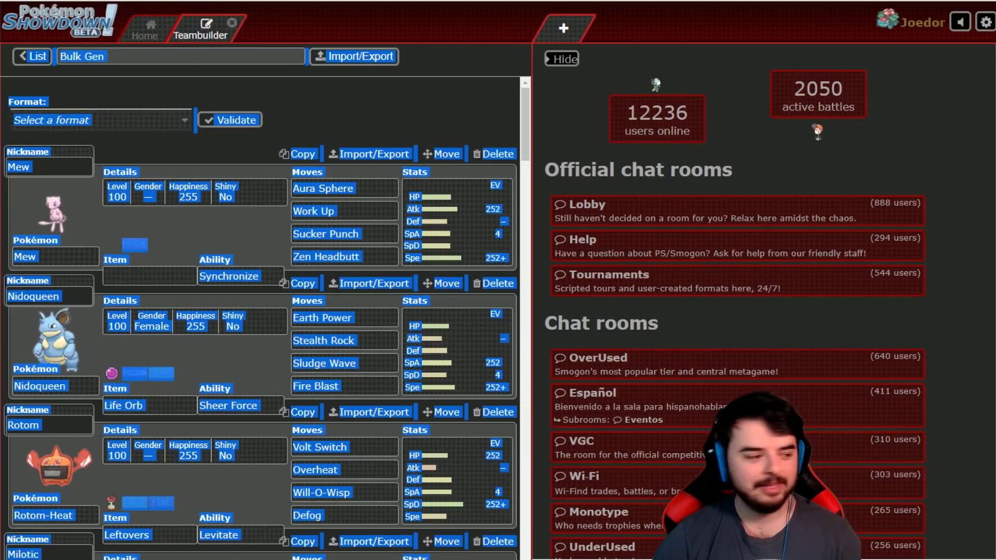
# Step: Import the copied Bulk Gen sets into Box 4 via Tools > Showdown with the Auto-Legality Mod
pyautogui.hotkey('alt', 'Tab')
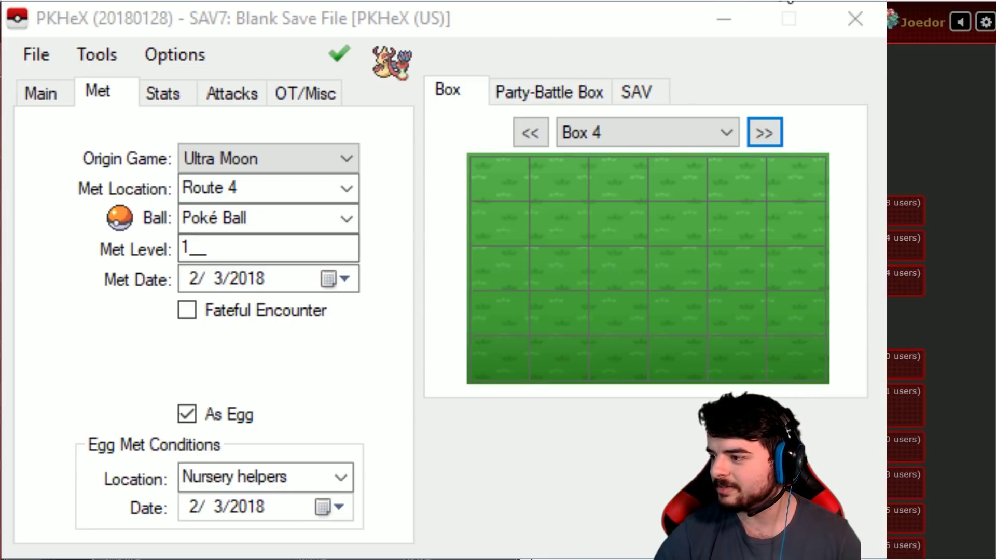
pyautogui.click(52, 99)
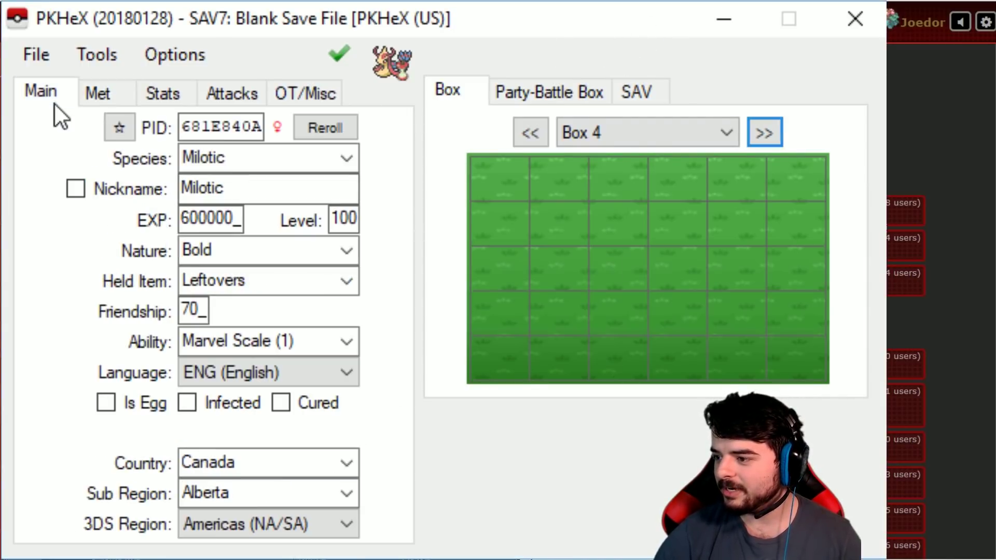
pyautogui.click(98, 56)
pyautogui.moveTo(158, 87)
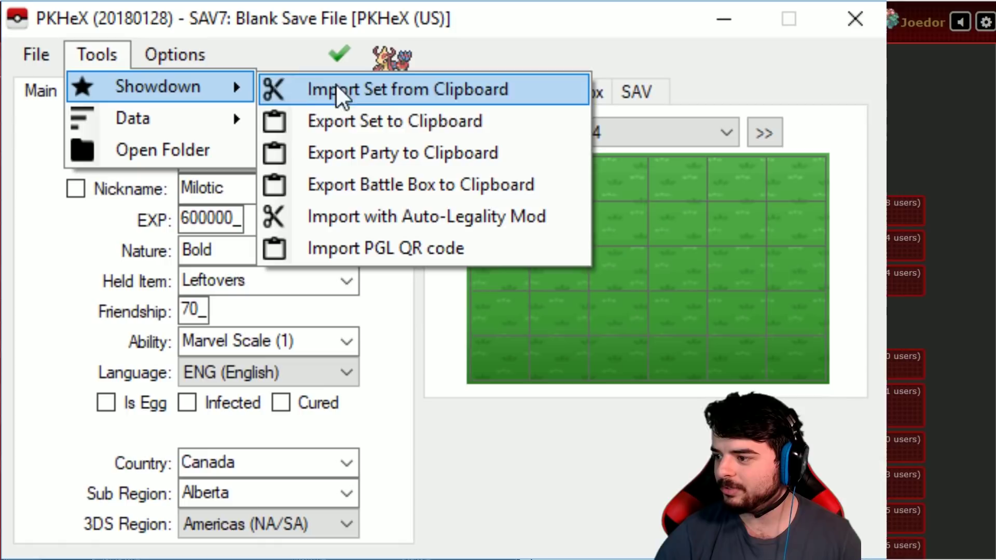
pyautogui.click(345, 218)
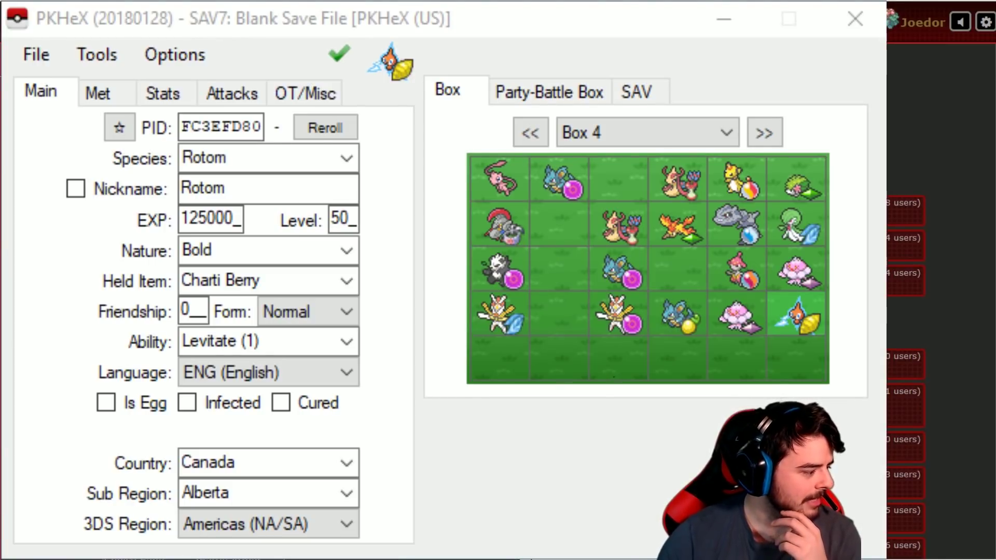
pyautogui.hotkey('alt', 'Tab')
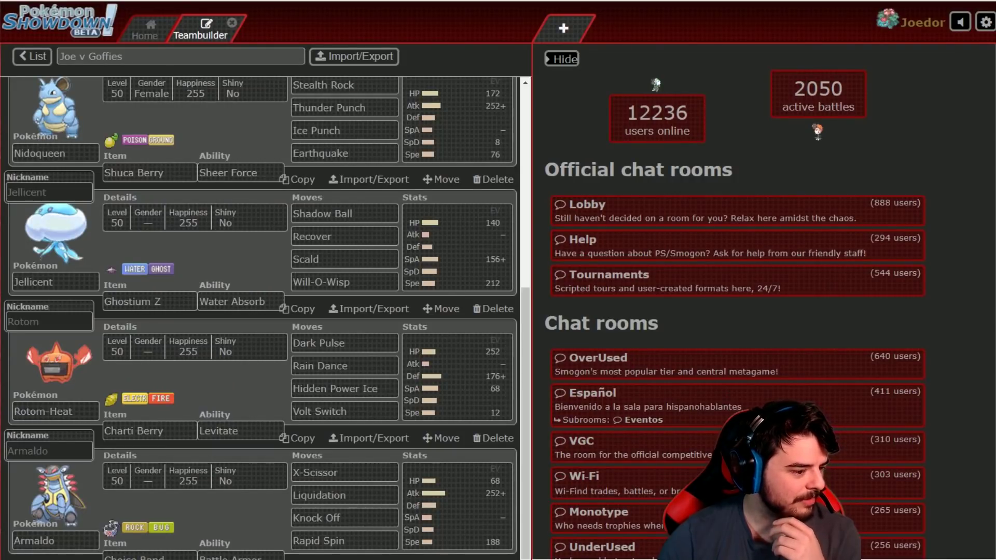
pyautogui.hotkey('alt', 'Tab')
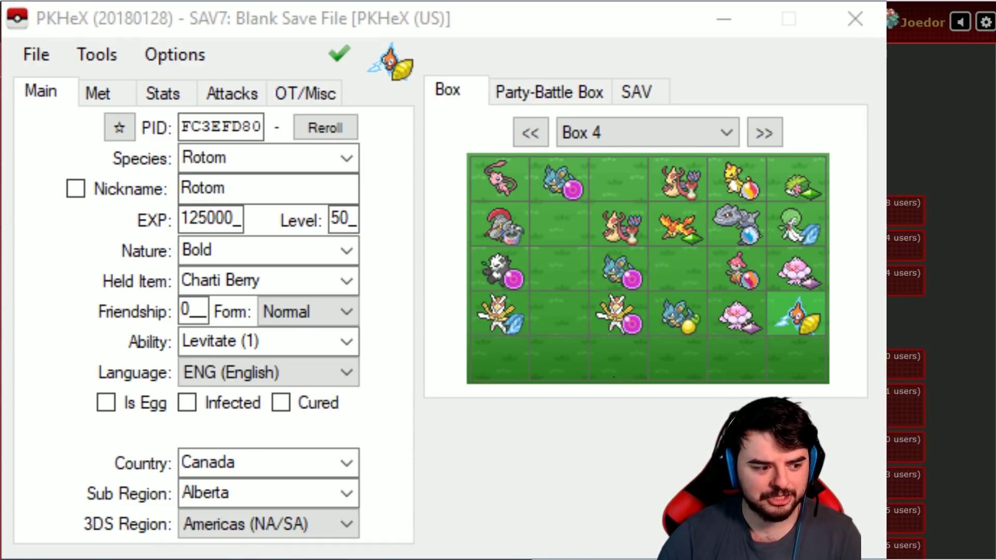
# Step: Import the Adamant Choice Band Armaldo with Auto-Legality and store it in Box 4's fifth row
pyautogui.click(102, 63)
pyautogui.click(415, 226)
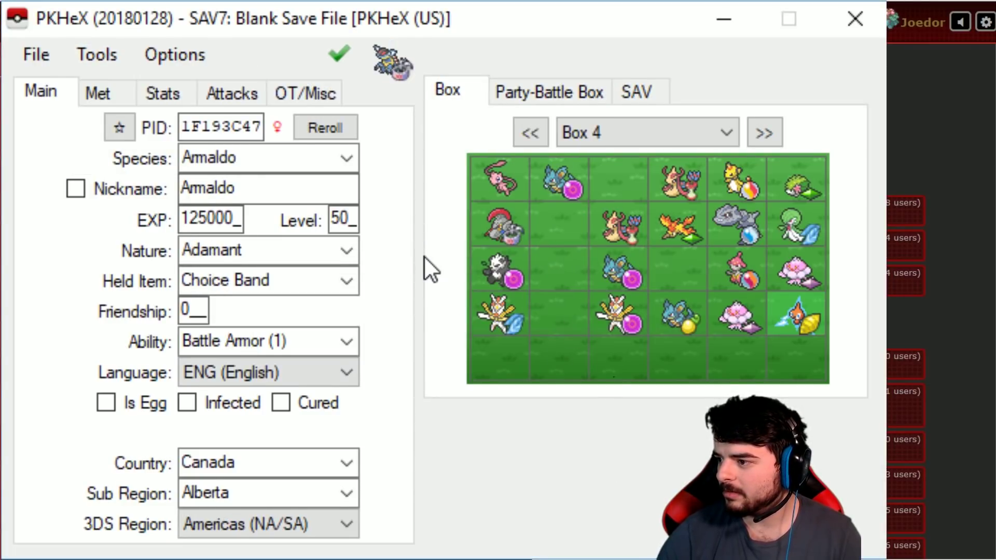
pyautogui.keyDown('ctrl'); pyautogui.click(497, 362); pyautogui.keyUp('ctrl')
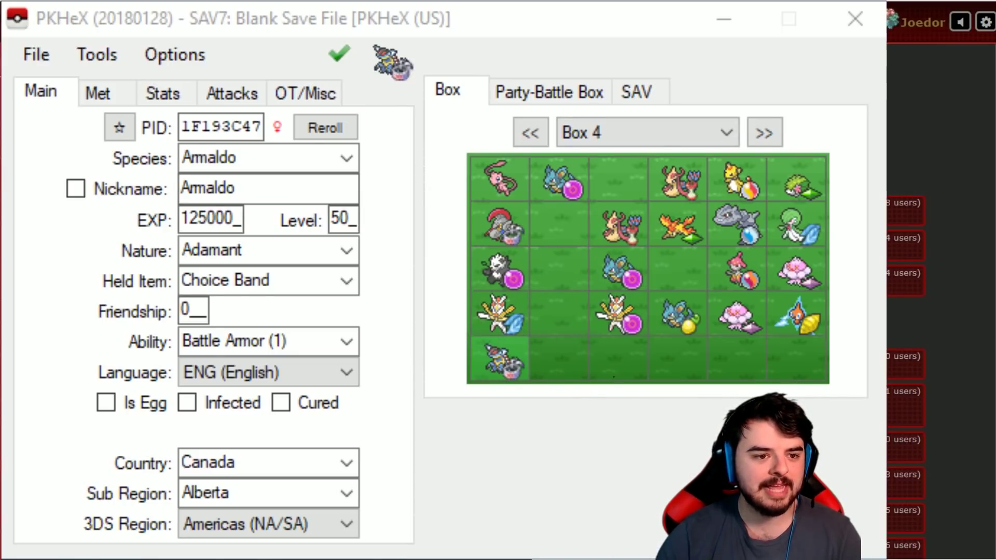
# Step: Switch back to Showdown and bring up Rotom-Heat's individual set
pyautogui.hotkey('alt', 'Tab')
pyautogui.click(401, 60)
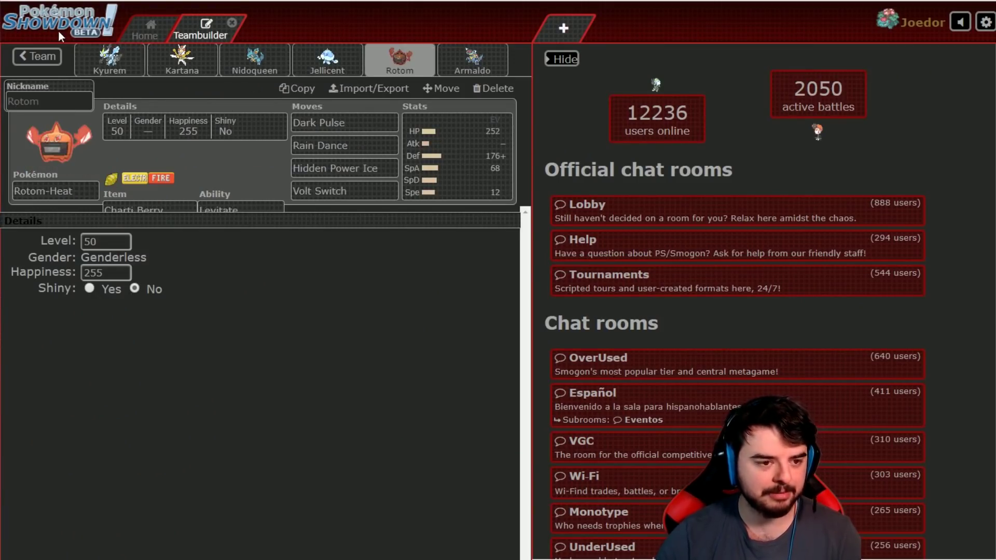
# Step: Return to the full Joe v Goffies Gen 7 OU team overview
pyautogui.click(40, 58)
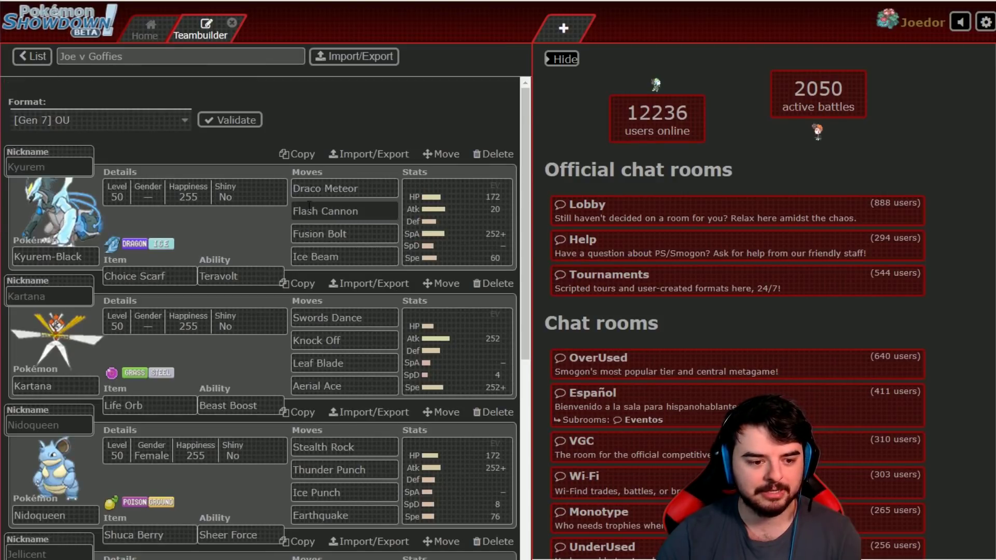